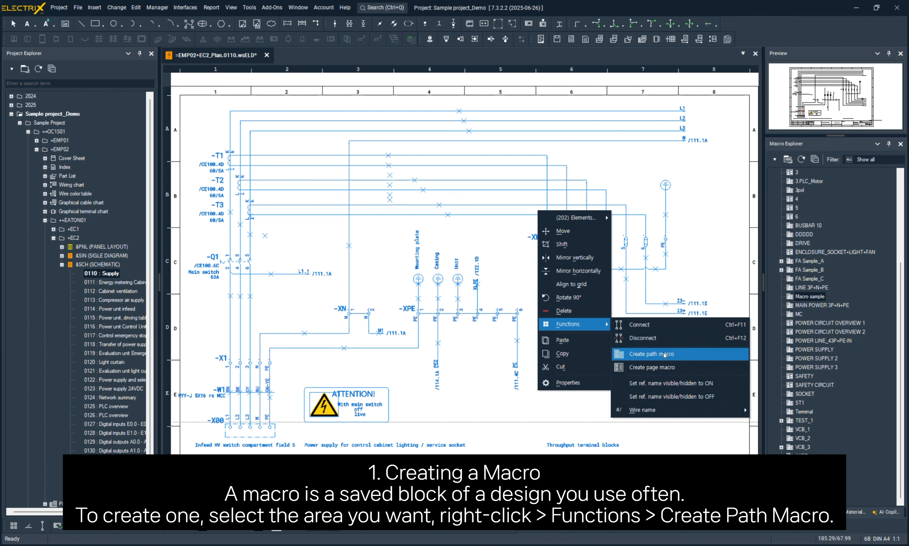
# - Create a path macro from the selected supply circuit and move its insertion point to the start of the L1 line
pyautogui.click(663, 354)
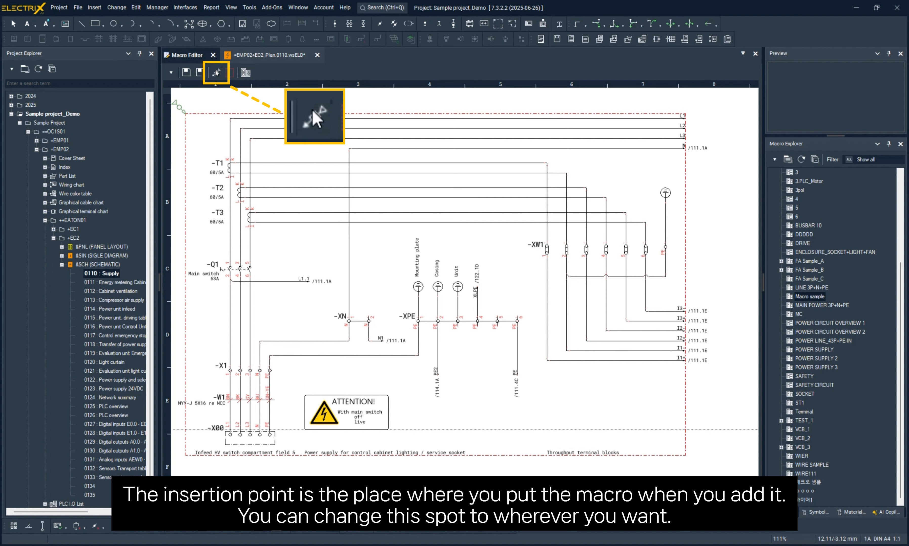
pyautogui.click(216, 73)
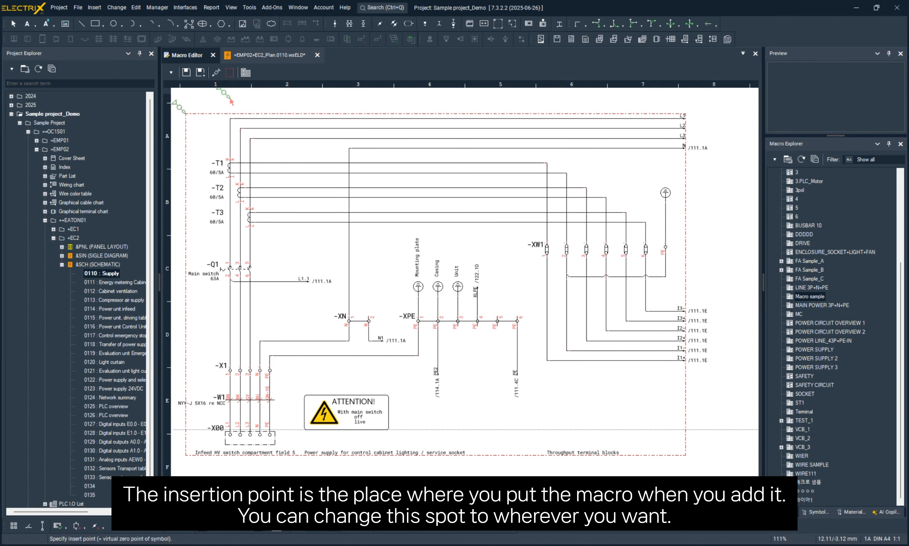
pyautogui.click(230, 116)
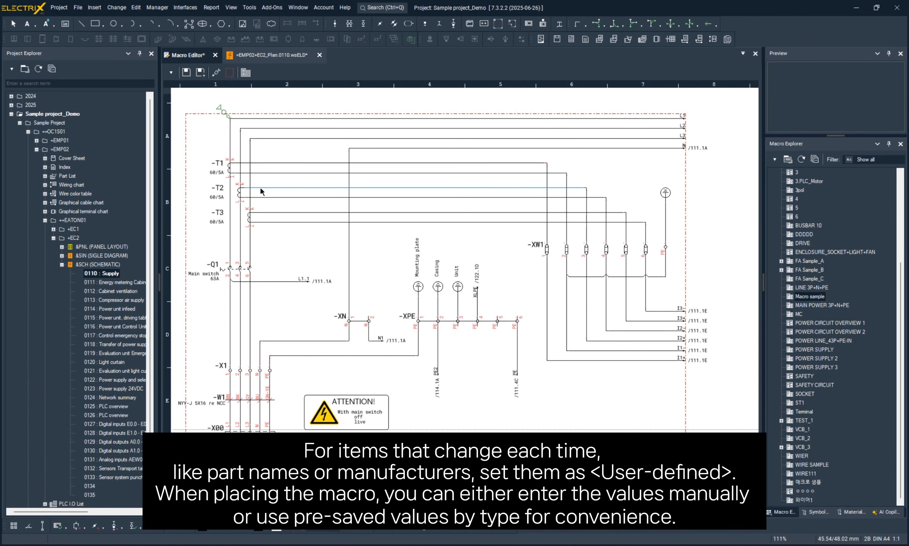
# - In the properties of current transformer T1, set the part to <Part 1> and the manufacturer to <Manufacturer 1>
pyautogui.doubleClick(228, 167)
pyautogui.click(387, 212)
pyautogui.moveTo(407, 212); pyautogui.dragTo(332, 216)
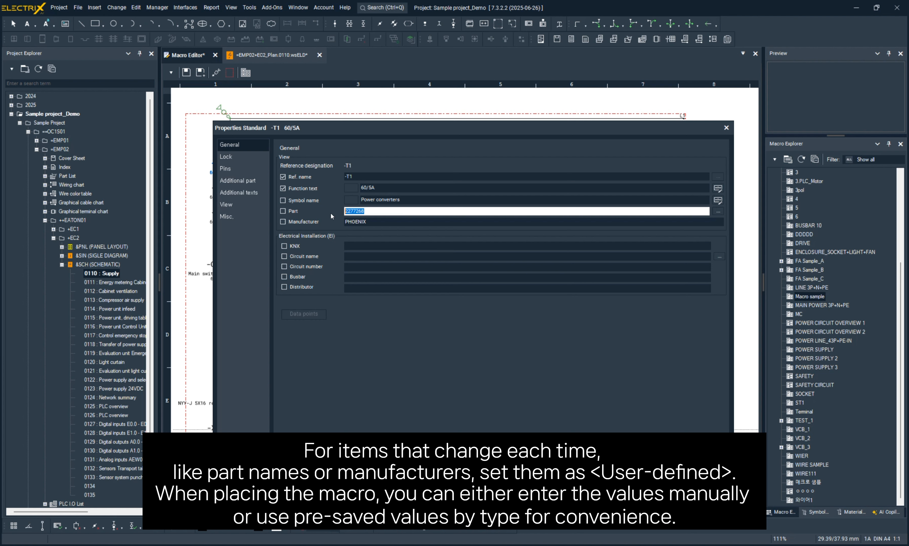
pyautogui.write('<Part 1>')
pyautogui.press('Tab')
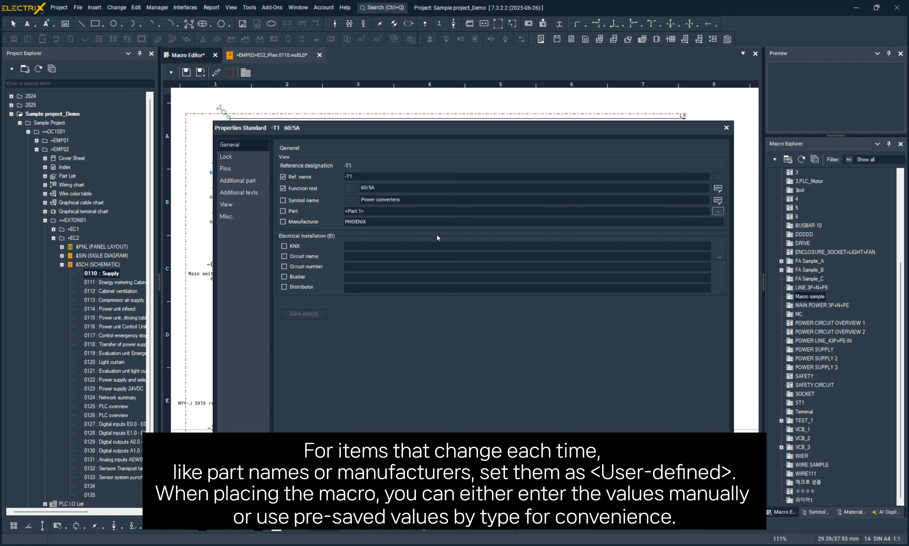
pyautogui.moveTo(372, 221); pyautogui.dragTo(320, 220)
pyautogui.write('<')
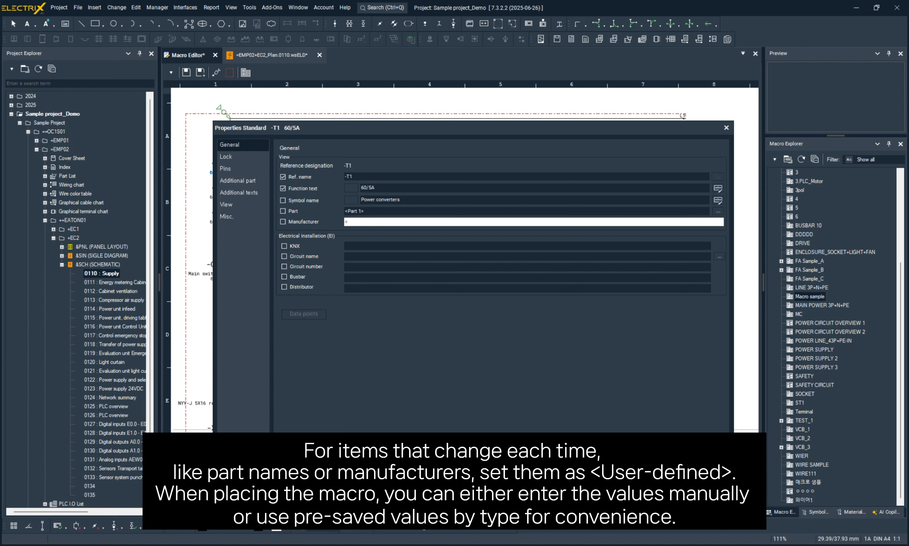
pyautogui.write('Manufacturer 1>')
# - Set T1's function text to the variable <Function 1>
pyautogui.doubleClick(382, 188)
pyautogui.write('<F')
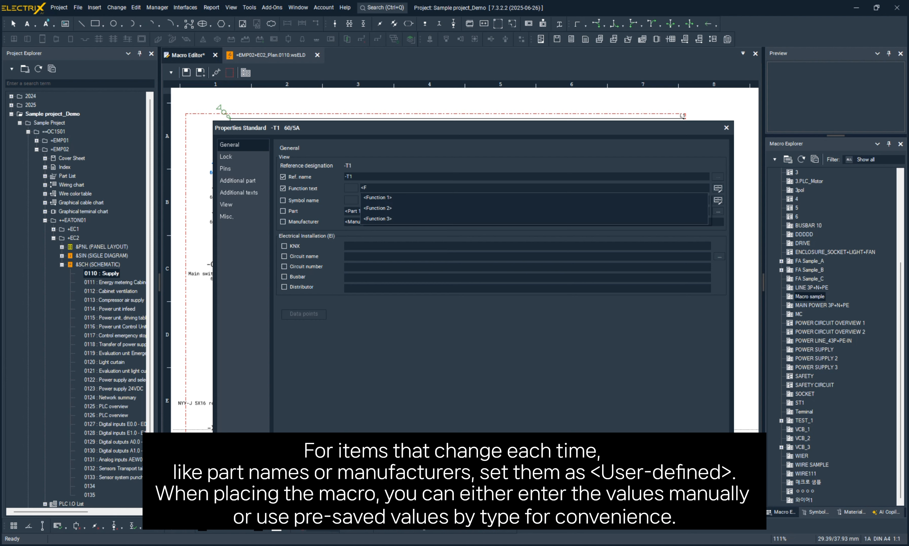
pyautogui.press('Down')
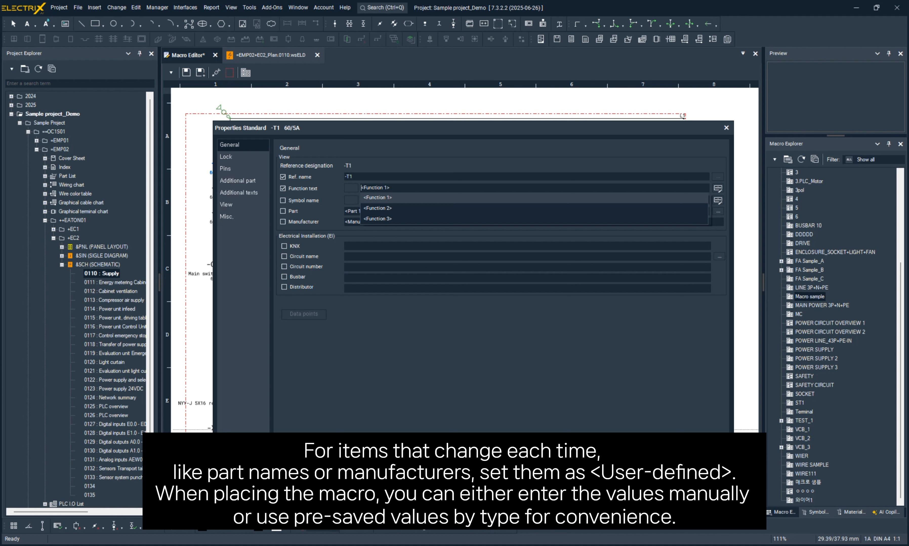
pyautogui.press('Return')
# - Set T1's reference name to -T<#> and leave the project wizard variable options without changes
pyautogui.click(406, 176)
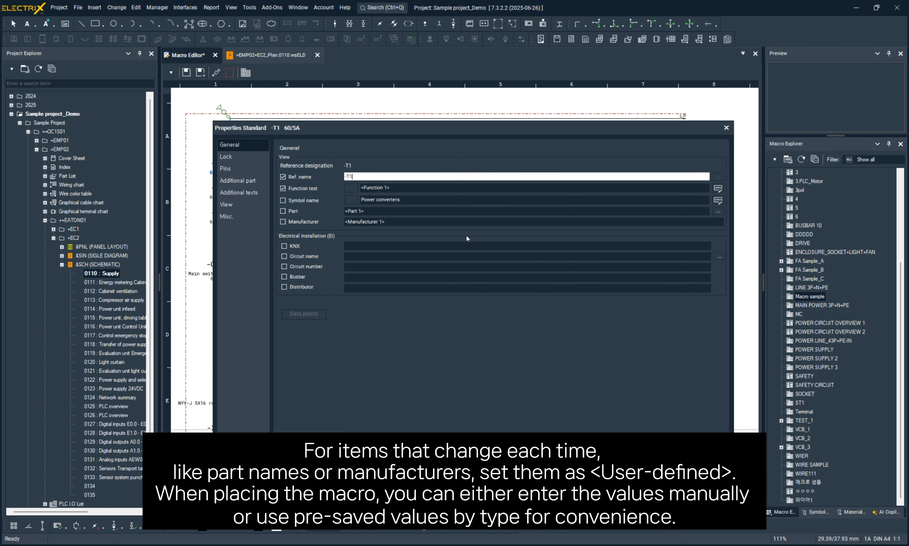
pyautogui.press('BackSpace')
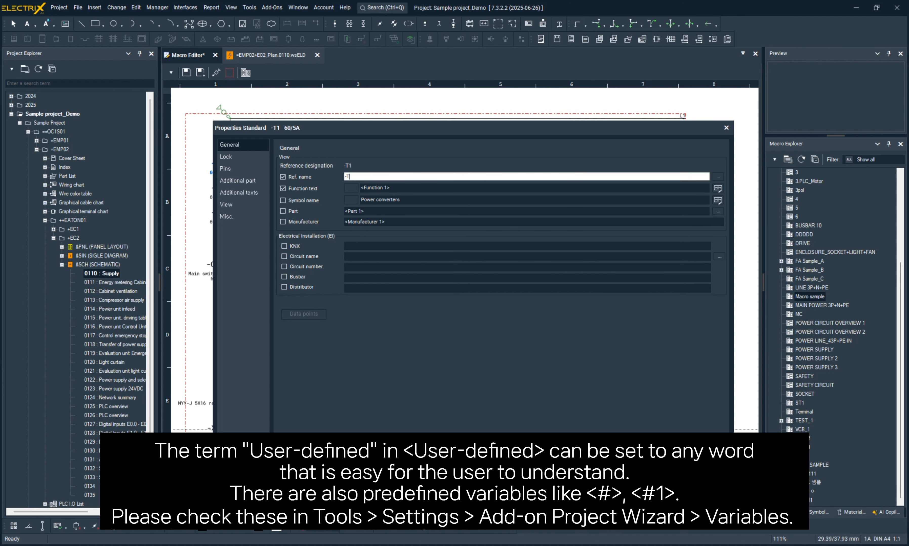
pyautogui.write('<#>')
pyautogui.moveTo(349, 177); pyautogui.dragTo(361, 178)
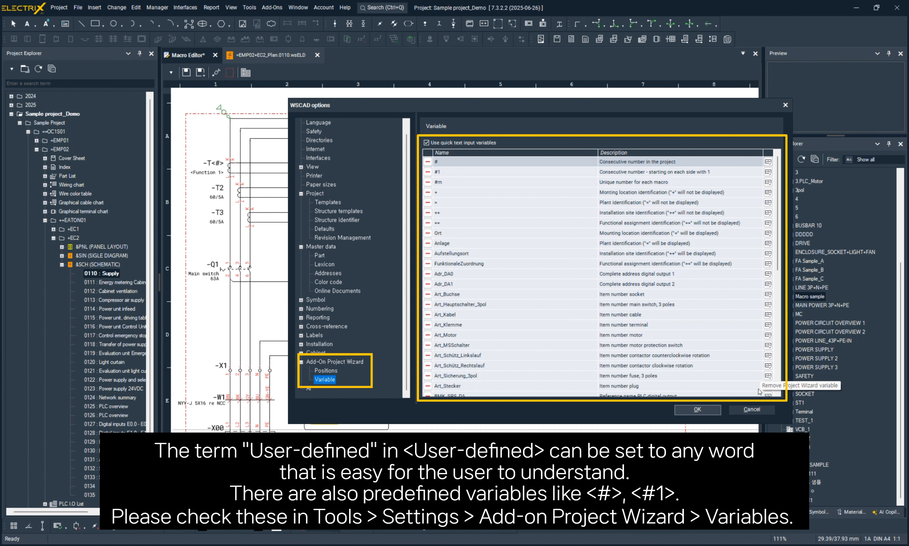
pyautogui.click(773, 410)
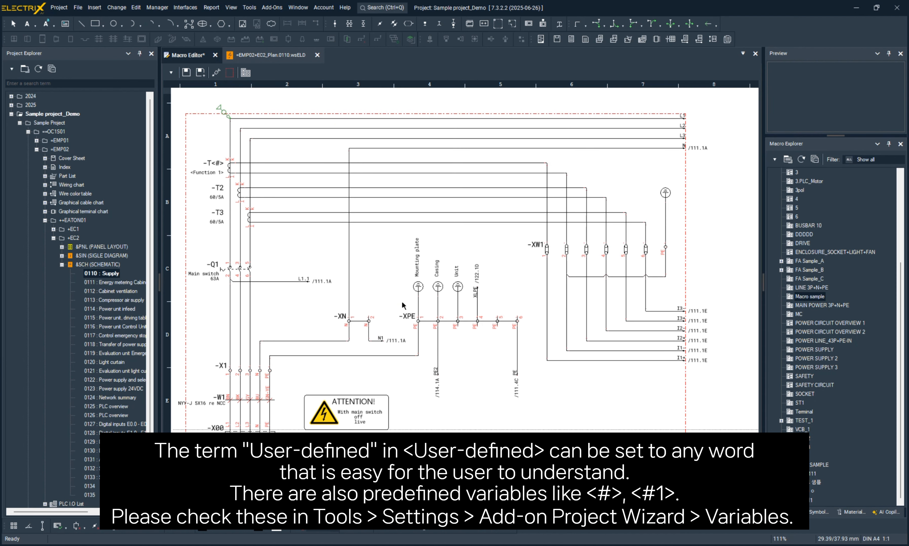
# - Show the Quick Editor window for the macro's elements
pyautogui.click(231, 8)
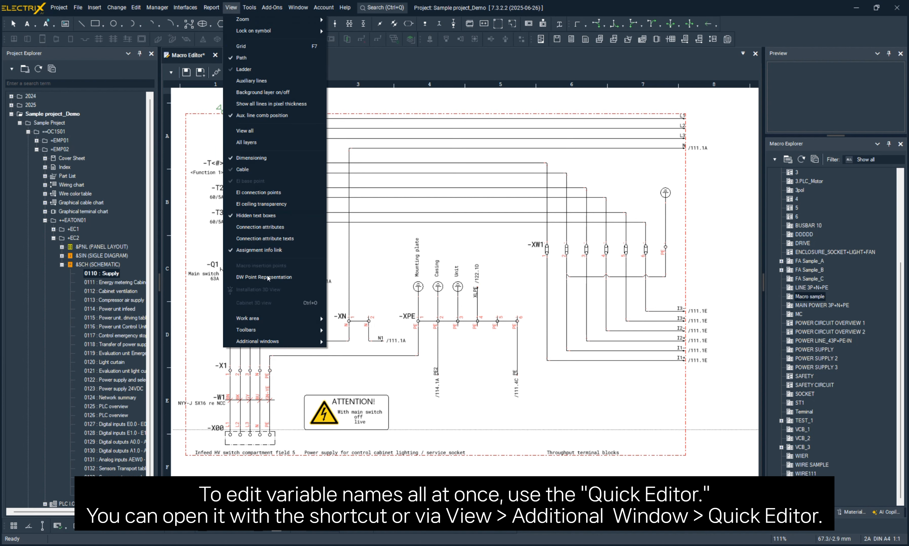
pyautogui.moveTo(267, 342)
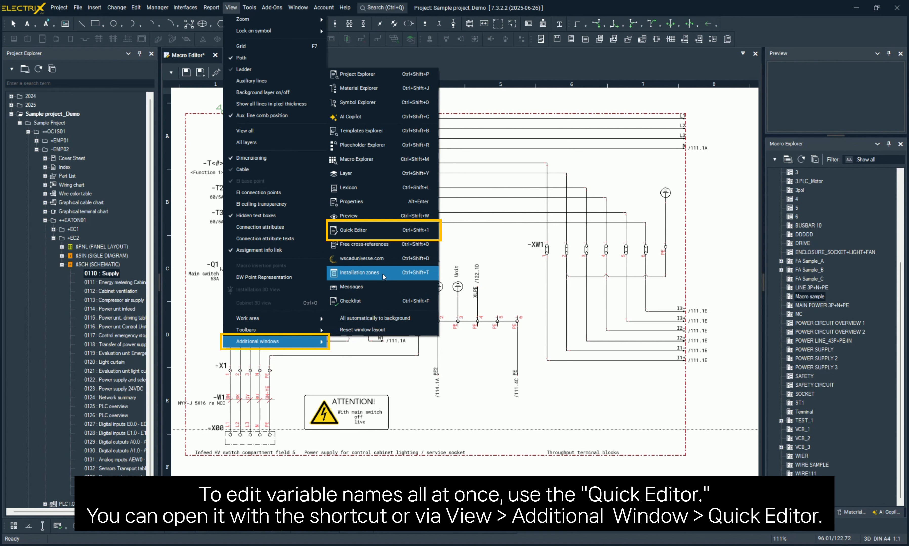
pyautogui.click(376, 229)
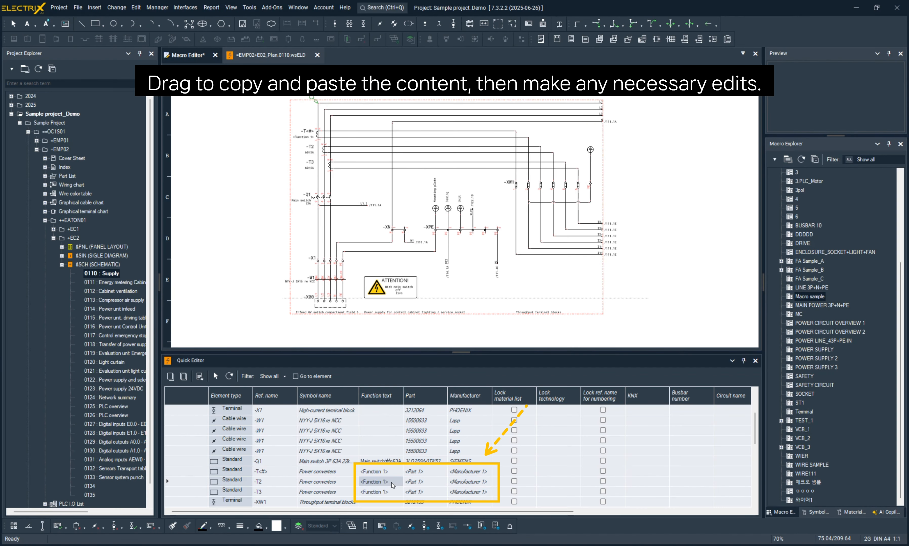
# - Set the function texts of power converters T2 and T3 to <Function 2> and <Function 3> in the Quick Editor
pyautogui.press('F2')
pyautogui.press('Left')
pyautogui.press('BackSpace')
pyautogui.write('2')
pyautogui.press('Return')
pyautogui.press('Down')
pyautogui.press('F2')
pyautogui.press('Left')
pyautogui.press('BackSpace')
pyautogui.write('3')
pyautogui.press('Return')
# - Set the part variables of T2 and T3 to <Part 2> and <Part 3>
pyautogui.press('Right')
pyautogui.press('Up')
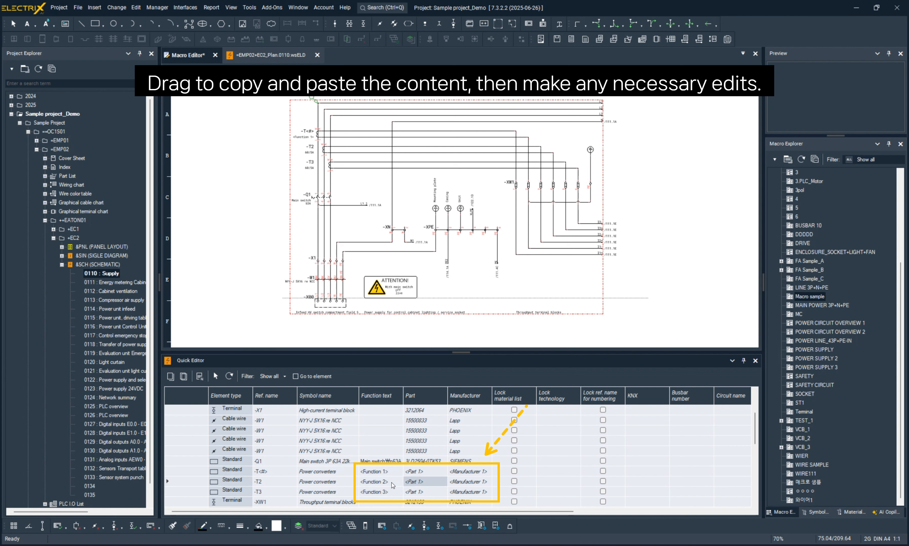
pyautogui.press('F2')
pyautogui.write('3')
pyautogui.press('Return')
# - Set the manufacturer variables of T2 and T3 to <Manufacturer 2> and <Manufacturer 3>
pyautogui.press('Right')
pyautogui.press('Up')
pyautogui.press('F2')
pyautogui.press('Left')
pyautogui.press('BackSpace')
pyautogui.write('2')
pyautogui.press('Return')
pyautogui.press('Down')
pyautogui.press('F2')
pyautogui.press('Left')
pyautogui.press('BackSpace')
pyautogui.write('3')
pyautogui.press('Return')
pyautogui.press('Down')
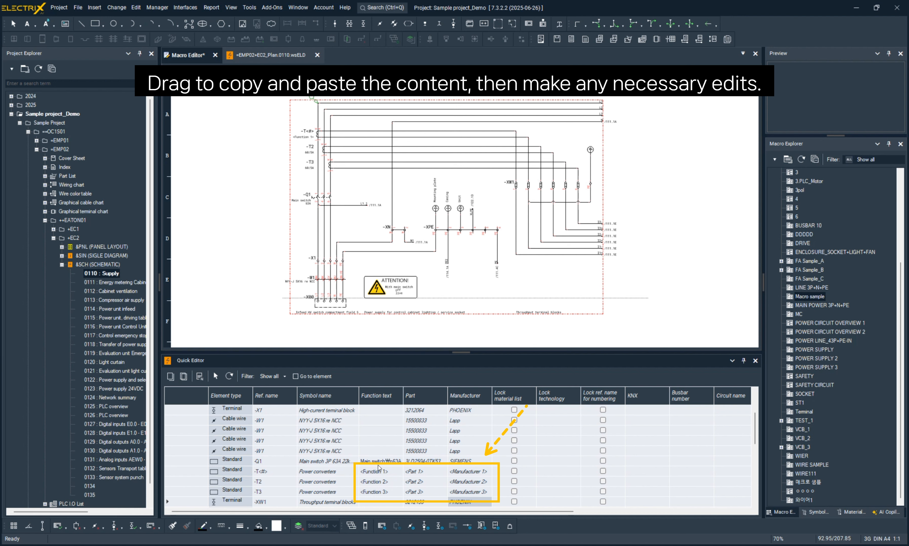
# - Make the function, part and manufacturer texts of all three power converters visible on the drawing
pyautogui.moveTo(379, 467); pyautogui.dragTo(467, 492)
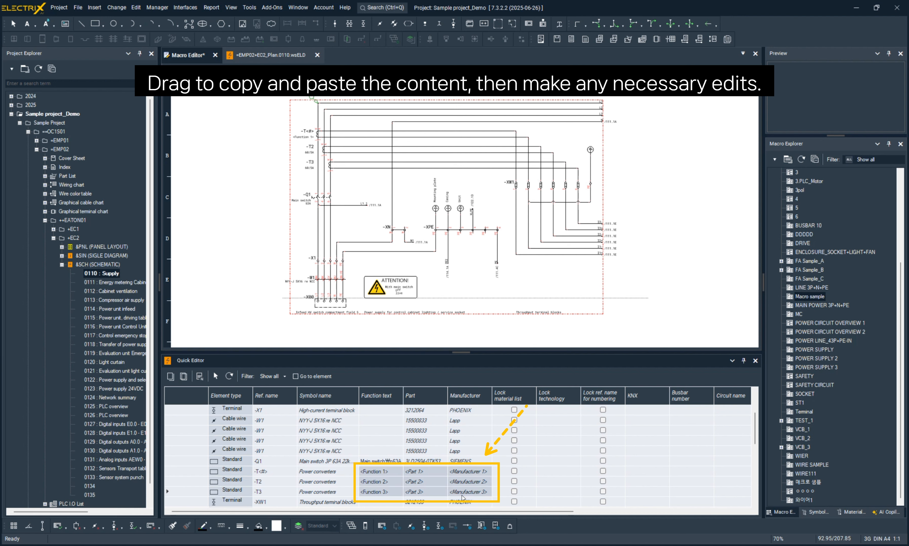
pyautogui.rightClick(439, 488)
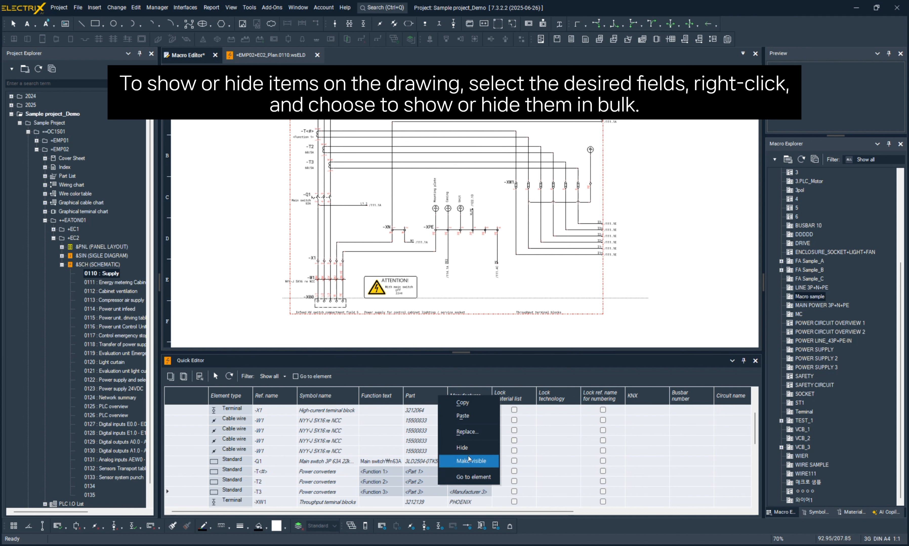
pyautogui.click(483, 462)
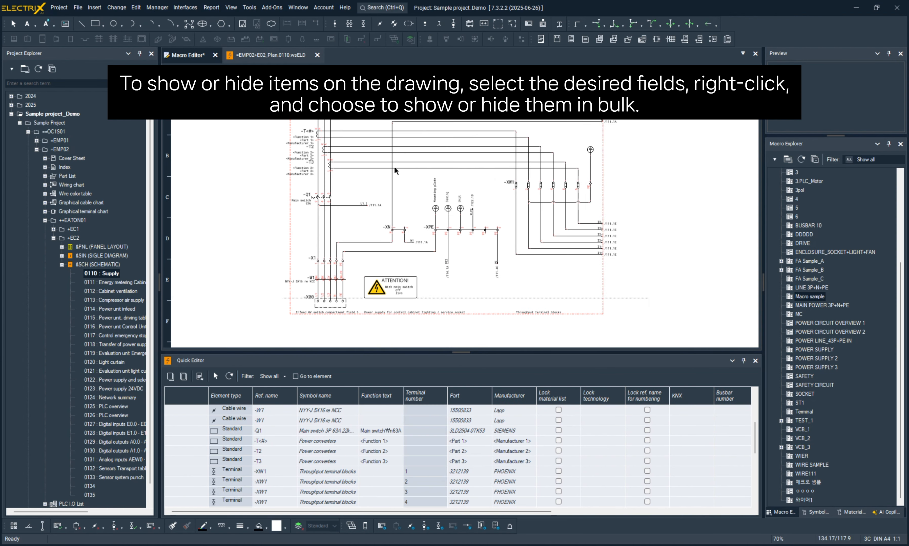
pyautogui.scroll(7, 289, 147)
pyautogui.moveTo(316, 177); pyautogui.dragTo(315, 210, button='middle')
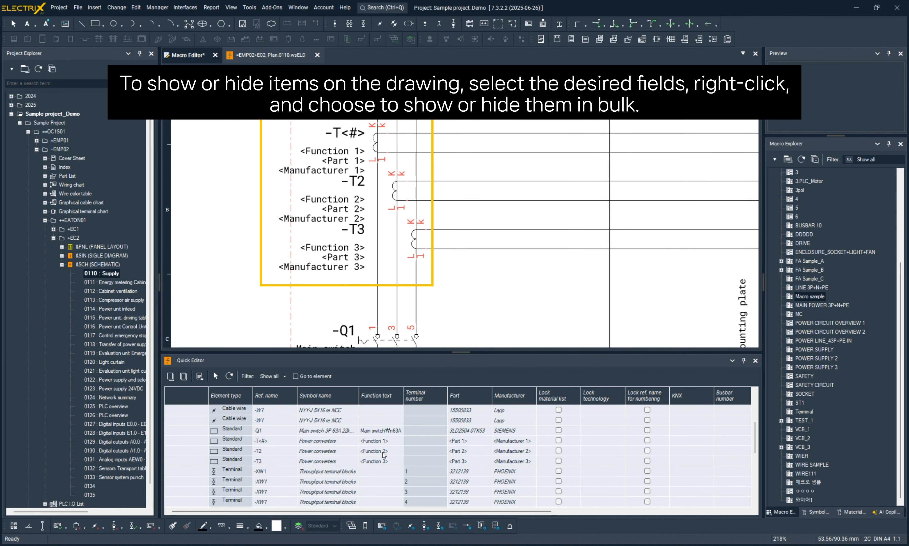
# - Copy T2's function, part and manufacturer variables onto T3 in the Quick Editor
pyautogui.click(457, 452)
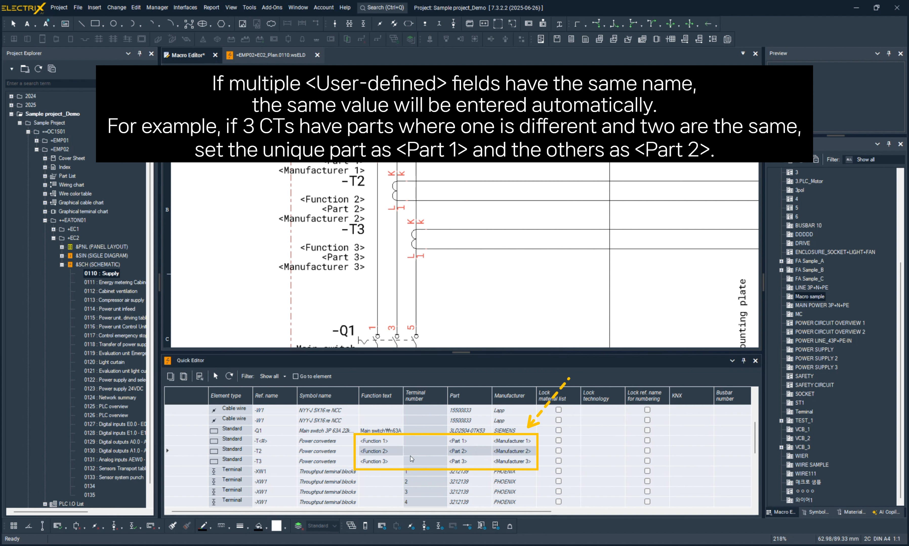
pyautogui.click(388, 459)
pyautogui.hotkey('ctrl', 'v')
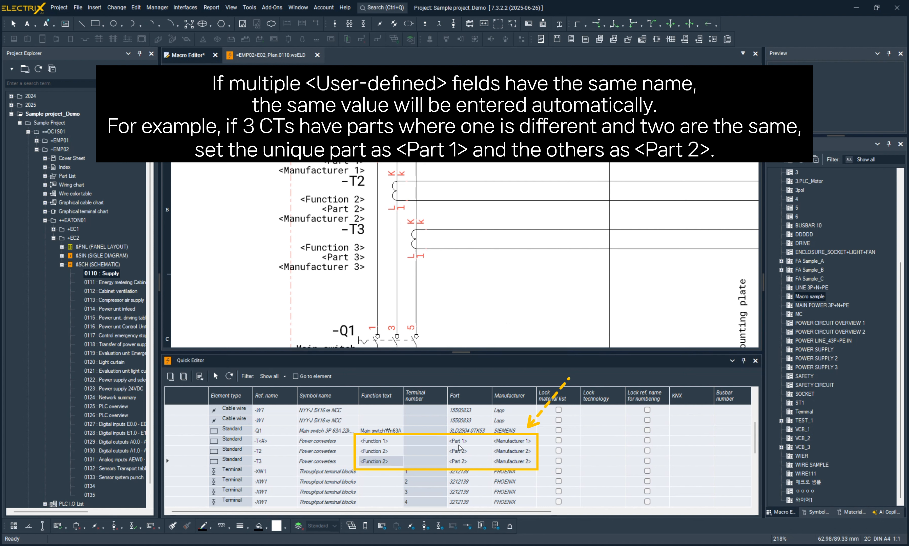
# - Set T3's function text to <Function 3>, keeping the copied part and manufacturer variables
pyautogui.click(384, 461)
pyautogui.press('Delete')
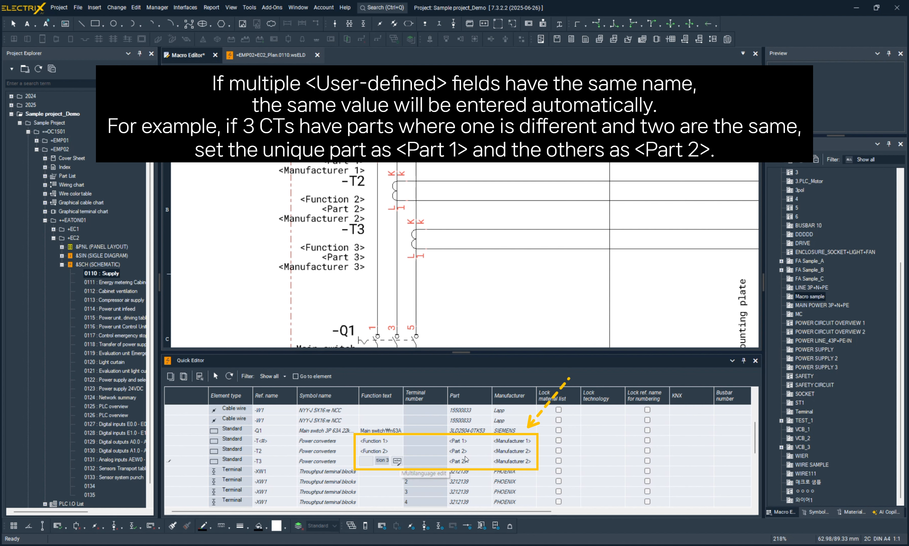
pyautogui.write('3')
pyautogui.click(512, 451)
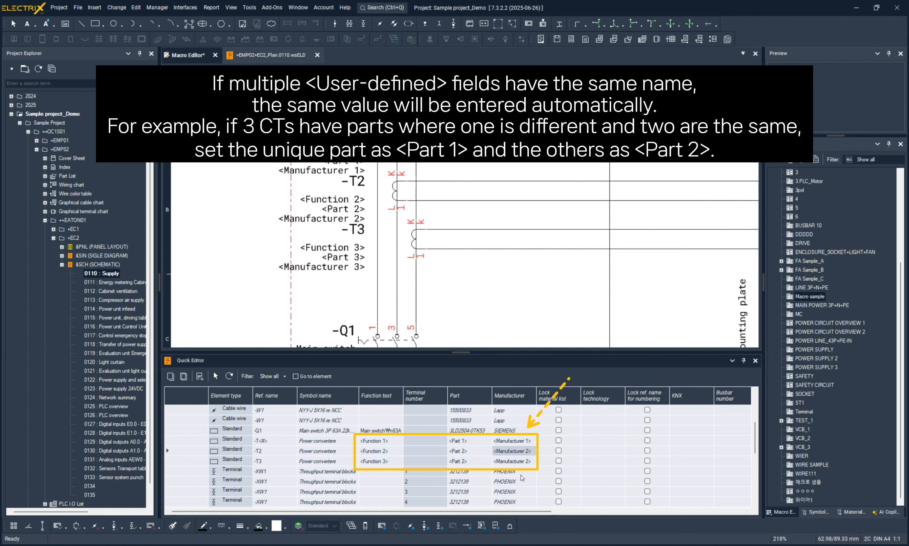
pyautogui.click(541, 463)
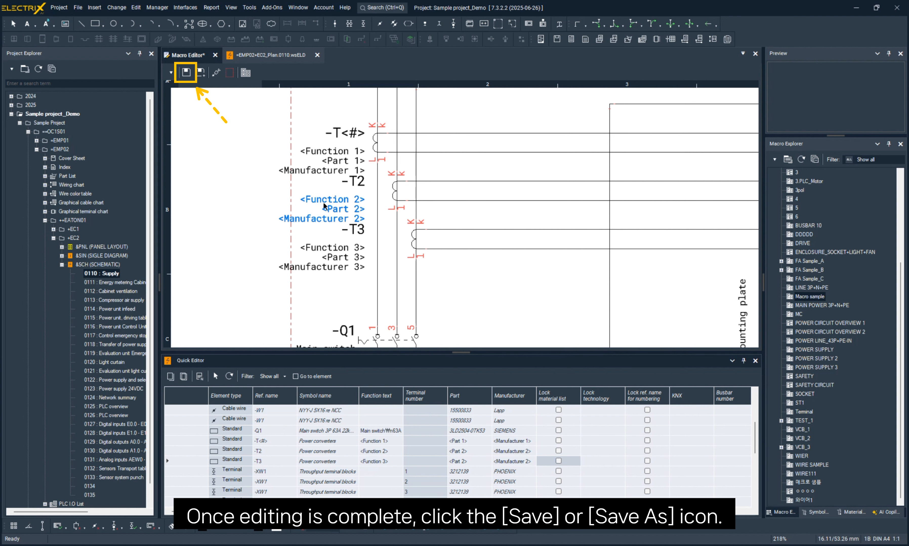
# - Save the edited macro in the Macros folder as Macro 1
pyautogui.click(186, 73)
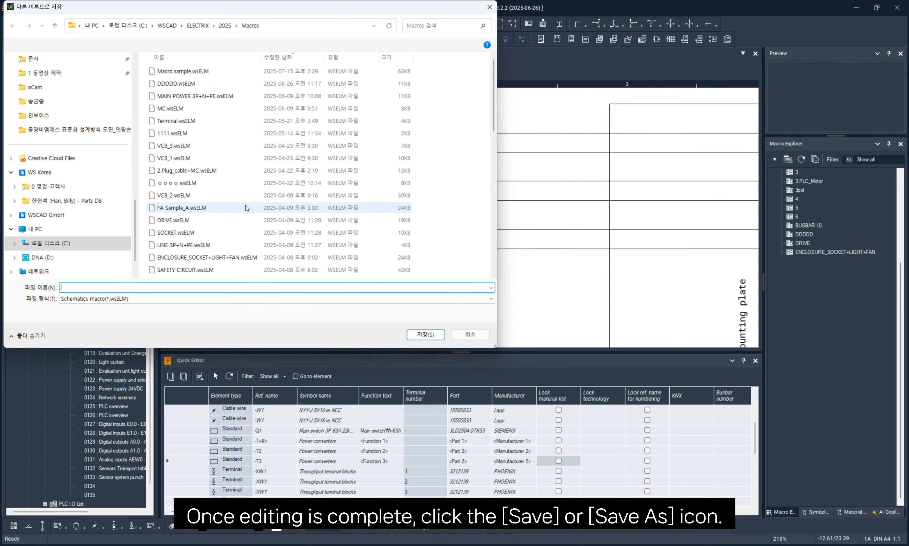
pyautogui.write('Macro')
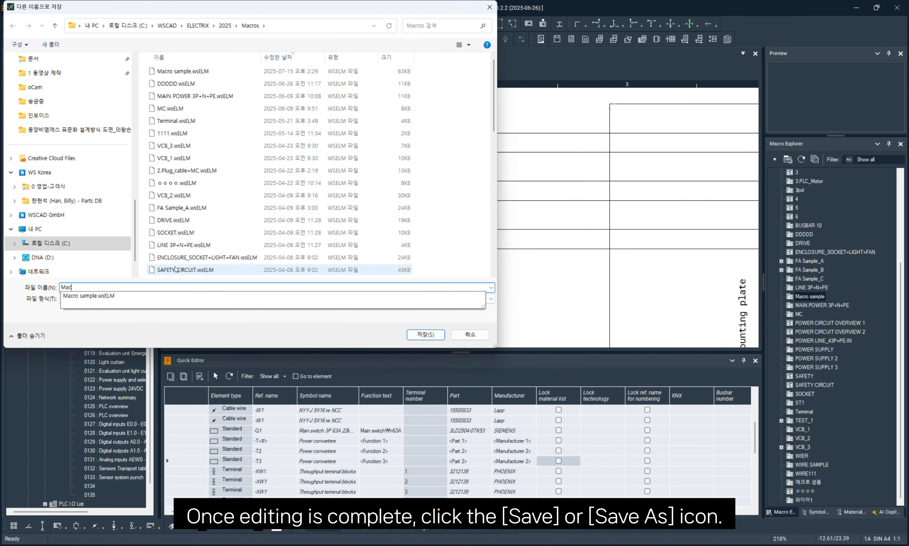
pyautogui.write(' 1')
pyautogui.press('Return')
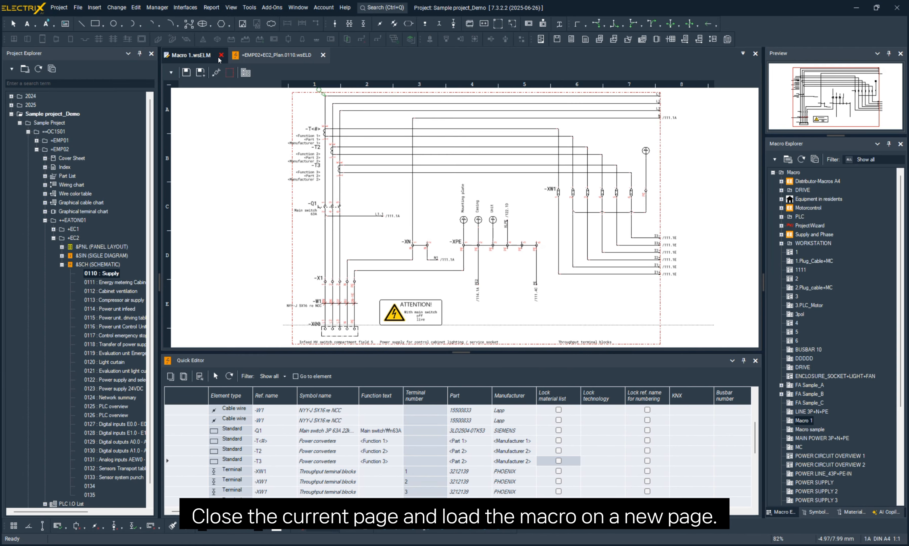
# - Close the macro, open schematic page 0134 and place Macro 1 on it at about 35/12.5 mm
pyautogui.click(313, 55)
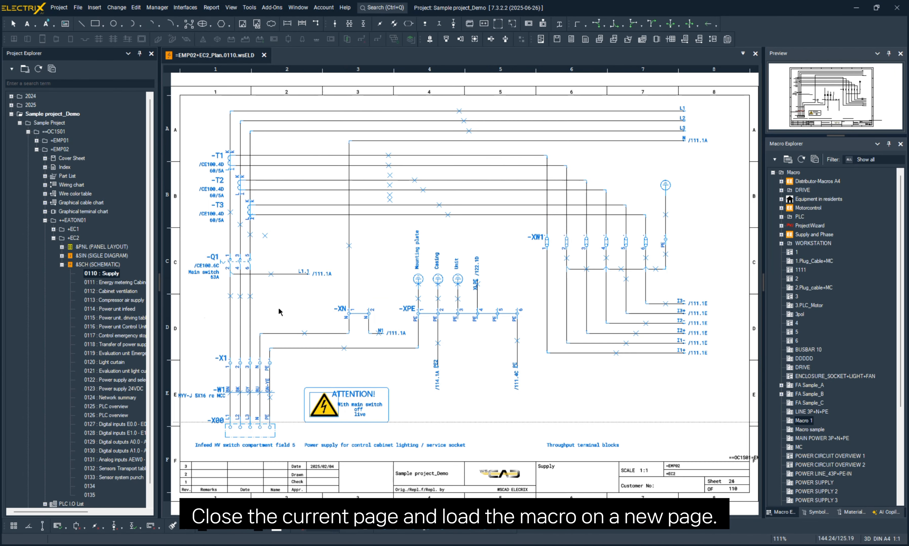
pyautogui.doubleClick(91, 489)
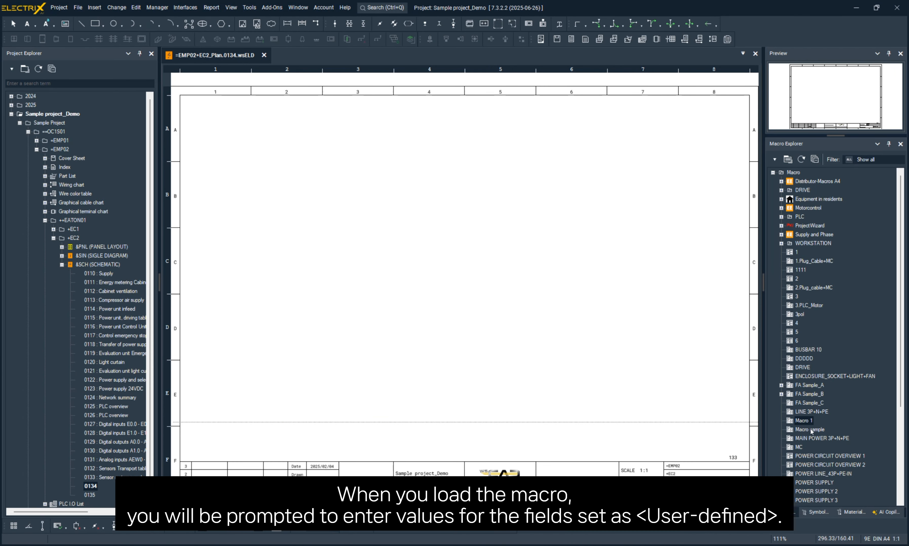
pyautogui.click(803, 421)
pyautogui.click(242, 119)
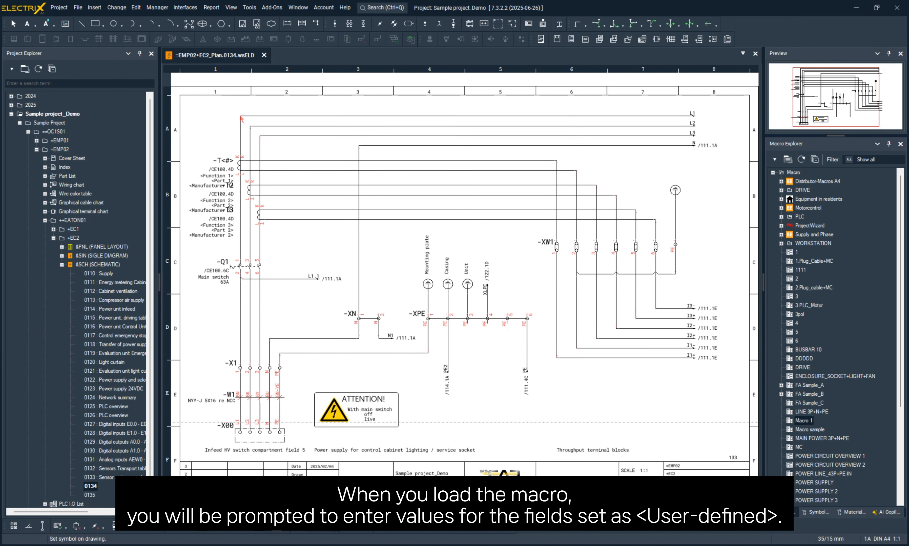
pyautogui.click(241, 113)
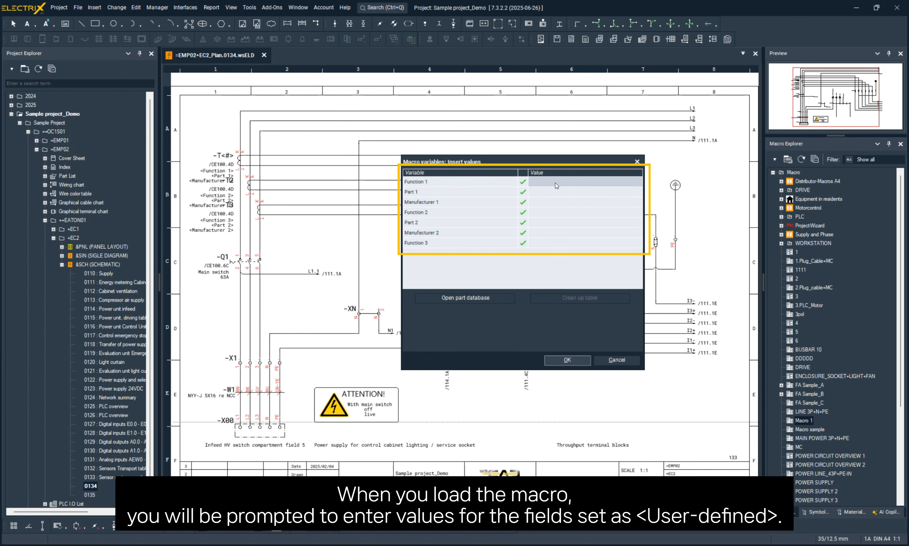
# - Fill in the placed macro's variables: Function 1 as 60/5A, Part 1 as 227710 and Manufacturer 1 as SIEMENS
pyautogui.write('60/5A')
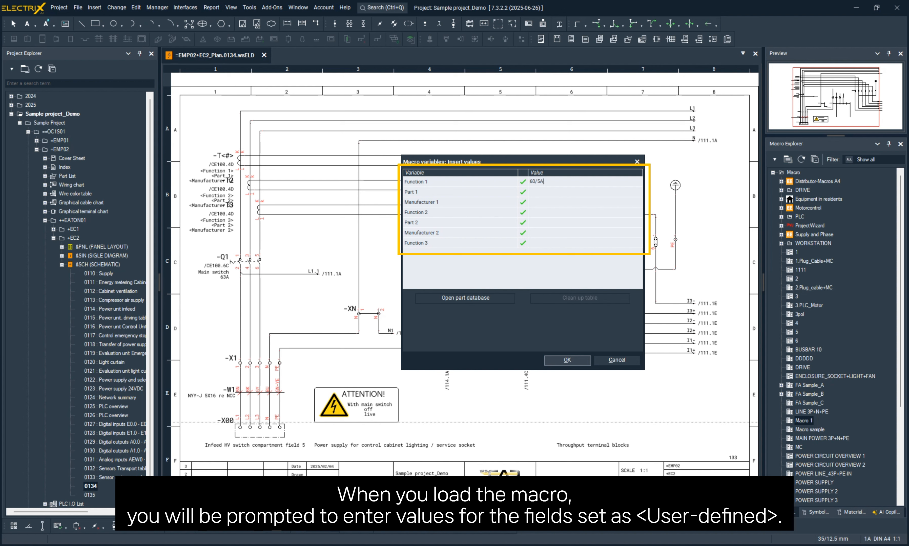
pyautogui.click(556, 192)
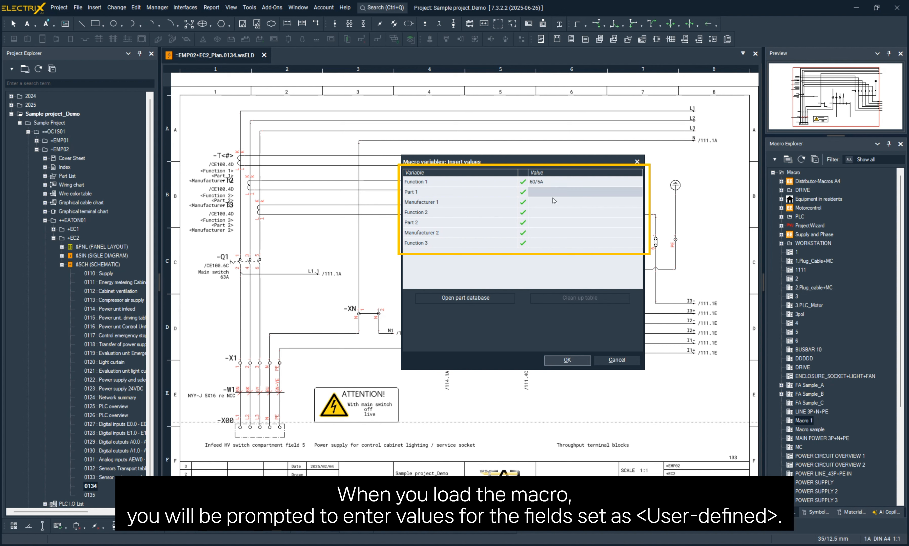
pyautogui.write('227710')
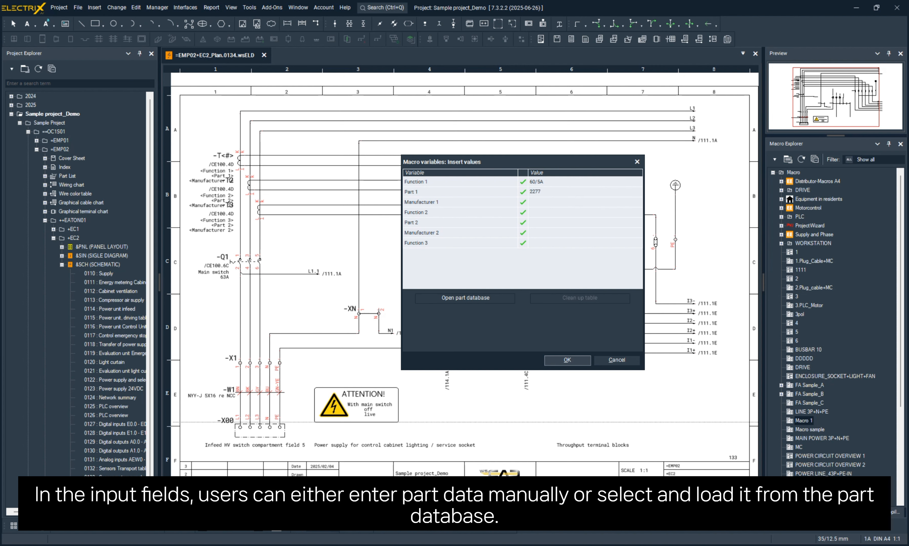
pyautogui.click(543, 202)
pyautogui.write('PHON')
pyautogui.press('BackSpace')
pyautogui.press('BackSpace')
pyautogui.press('BackSpace')
pyautogui.press('BackSpace')
pyautogui.write('SIEMENS')
# - Set Function 2 to 60/5A and load PHOENIX part 3030284 from the part database as Part 2
pyautogui.click(544, 213)
pyautogui.write('60/5A')
pyautogui.click(537, 226)
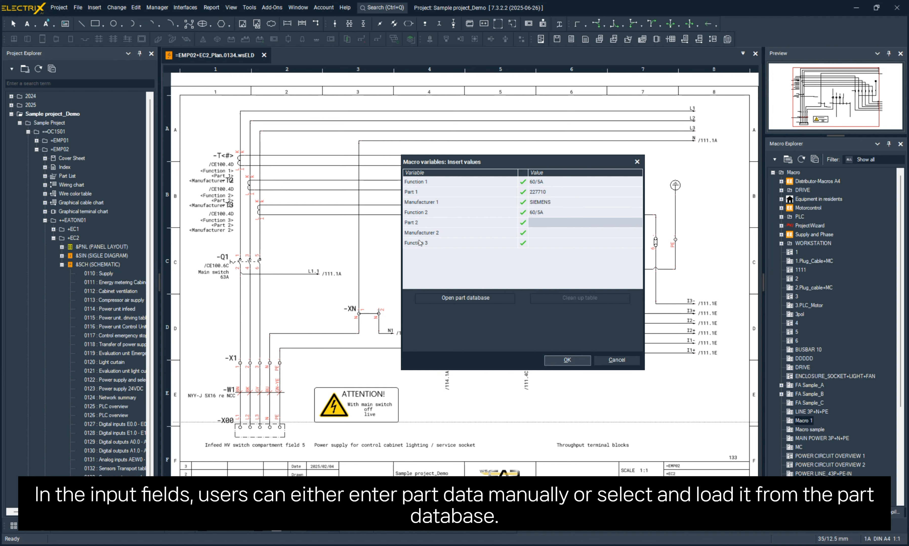
pyautogui.click(455, 298)
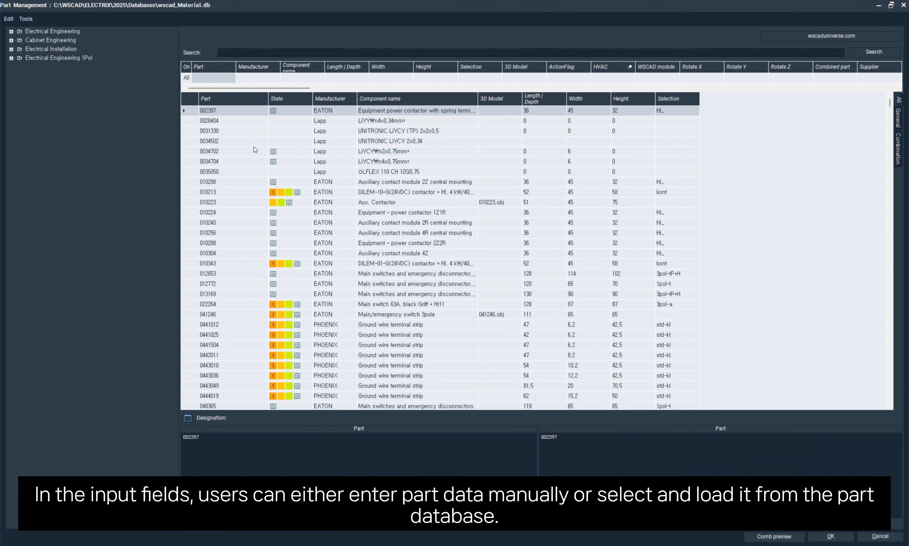
pyautogui.write('PHOEN')
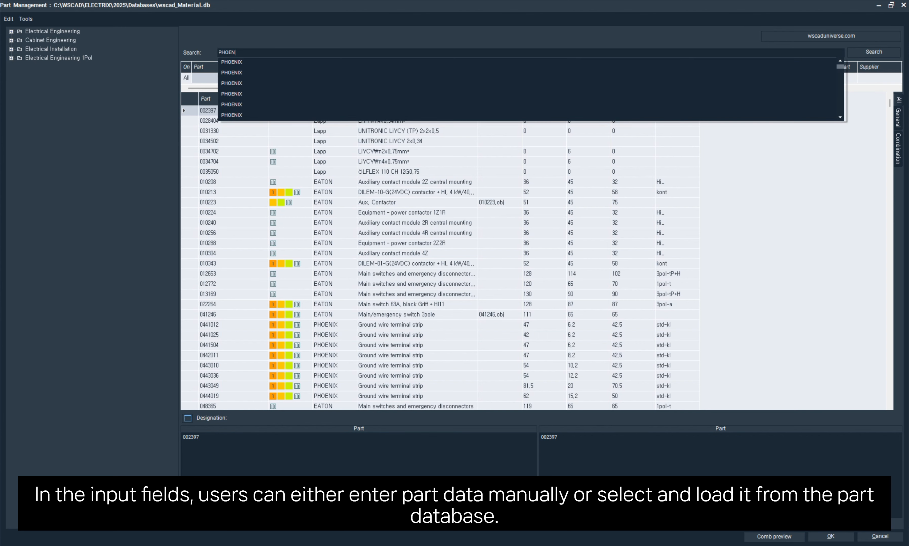
pyautogui.write('IX')
pyautogui.press('Return')
pyautogui.doubleClick(390, 305)
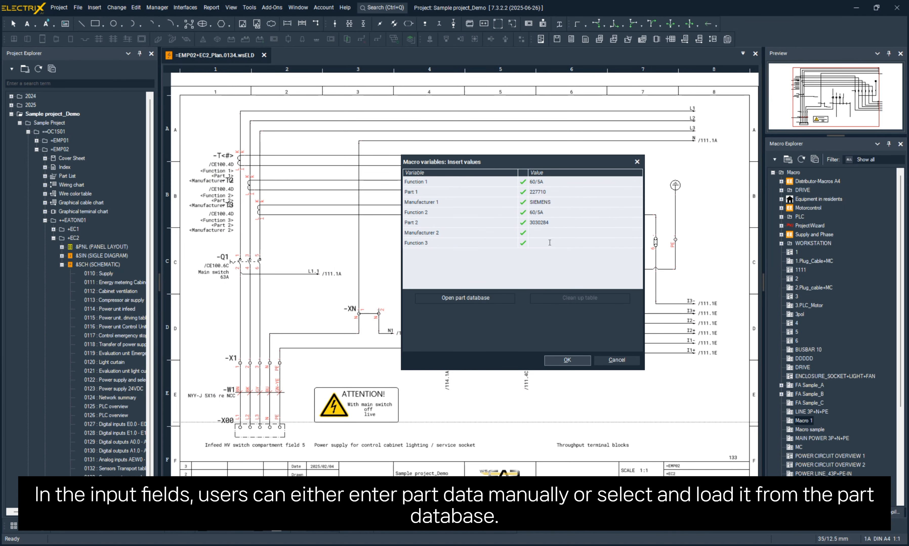
# - Apply Manufacturer 2 as PHOENIX and Function 3 as 60/5A to the placed macro and inspect the transformer labels
pyautogui.write('60/5A')
pyautogui.click(579, 361)
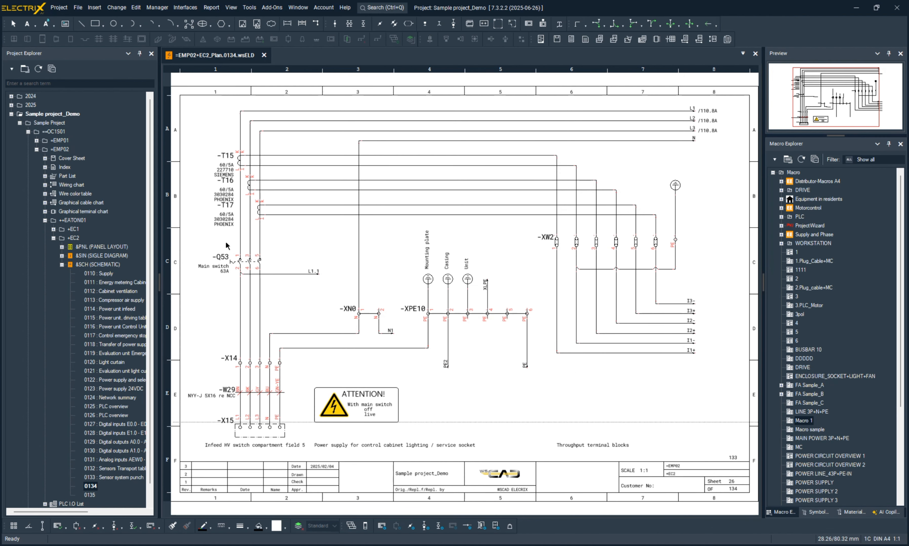
pyautogui.scroll(3, 225, 243)
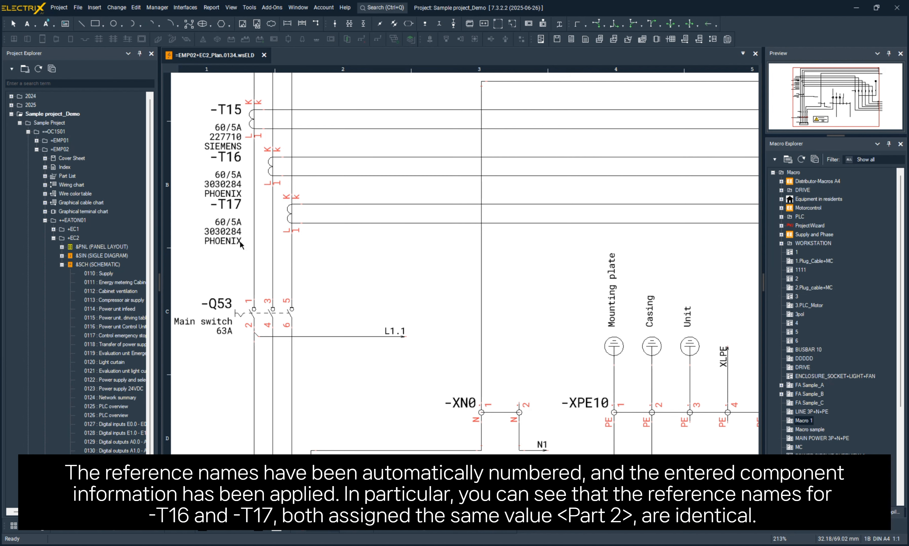
pyautogui.scroll(-3, 488, 298)
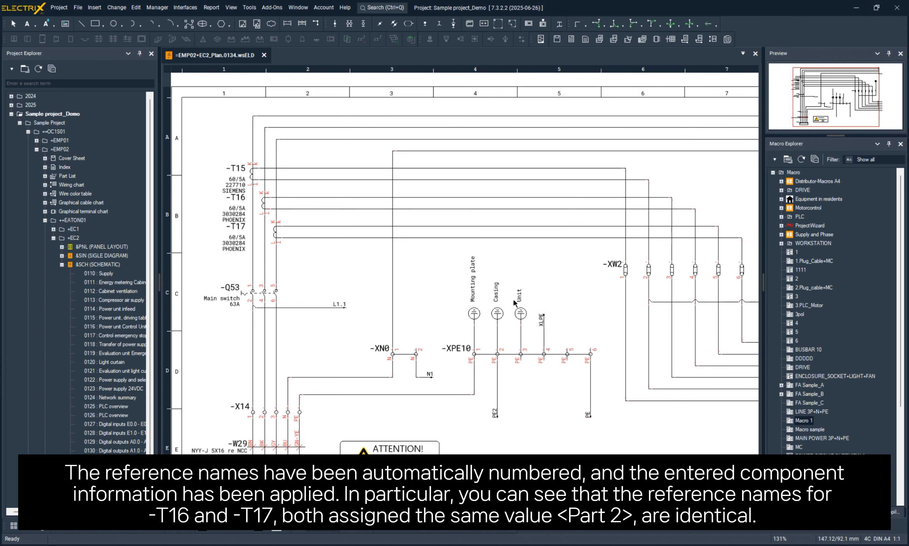
pyautogui.scroll(-1, 515, 303)
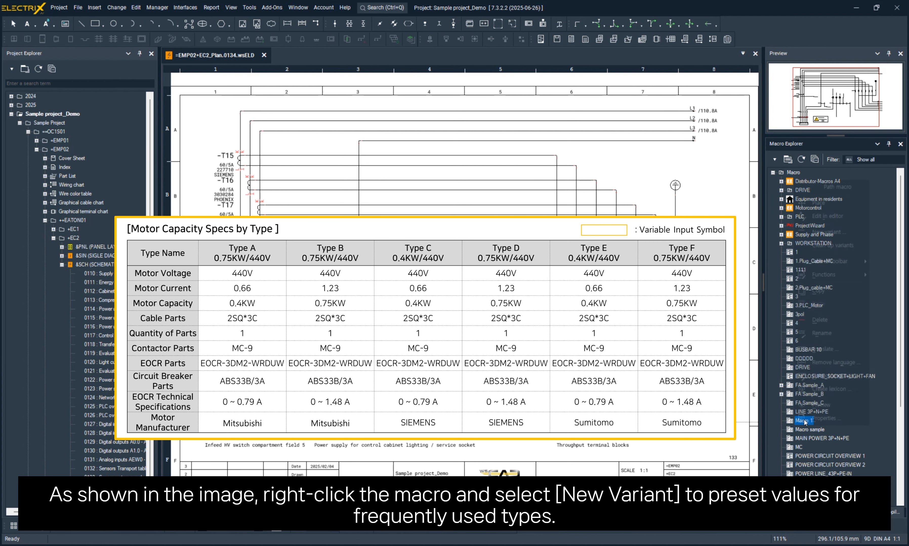
# - Start a new variant of Macro 1 with Function 1 as 60/5A, Part 1 as 227710 and Manufacturer 1 as SIEMENS
pyautogui.rightClick(804, 421)
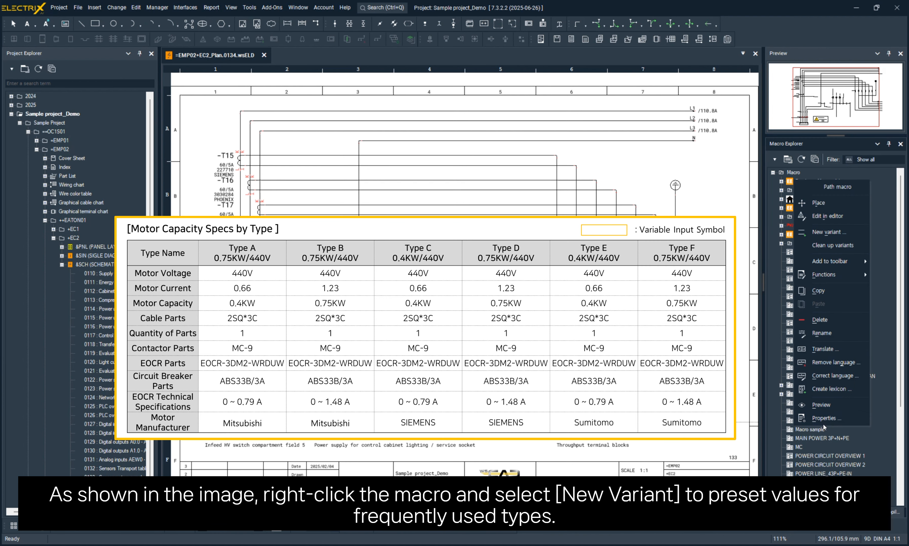
pyautogui.click(846, 234)
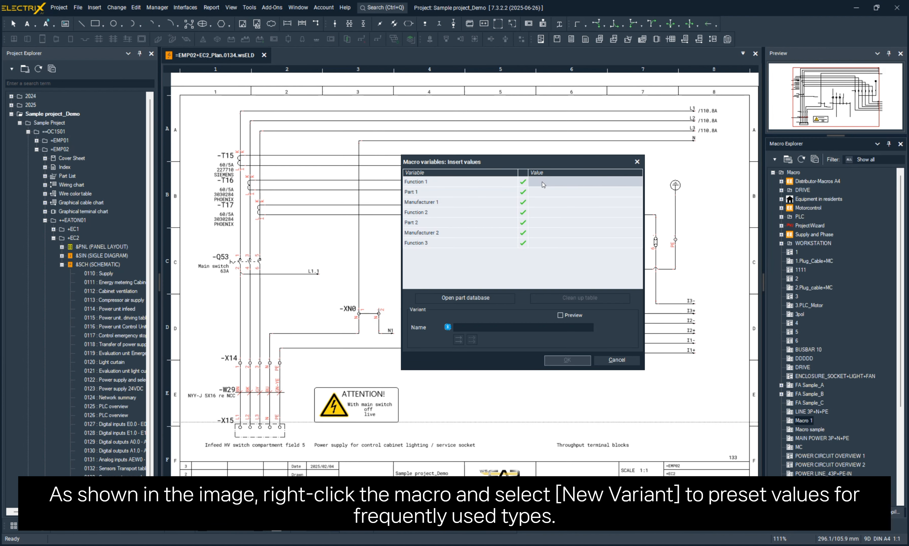
pyautogui.write('60/5A')
pyautogui.press('Return')
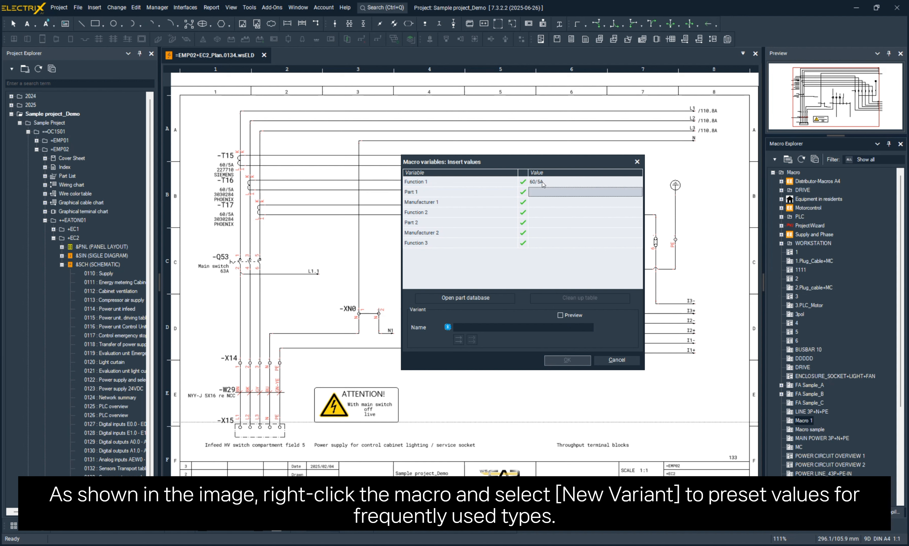
pyautogui.write('SIEMENS')
pyautogui.press('Return')
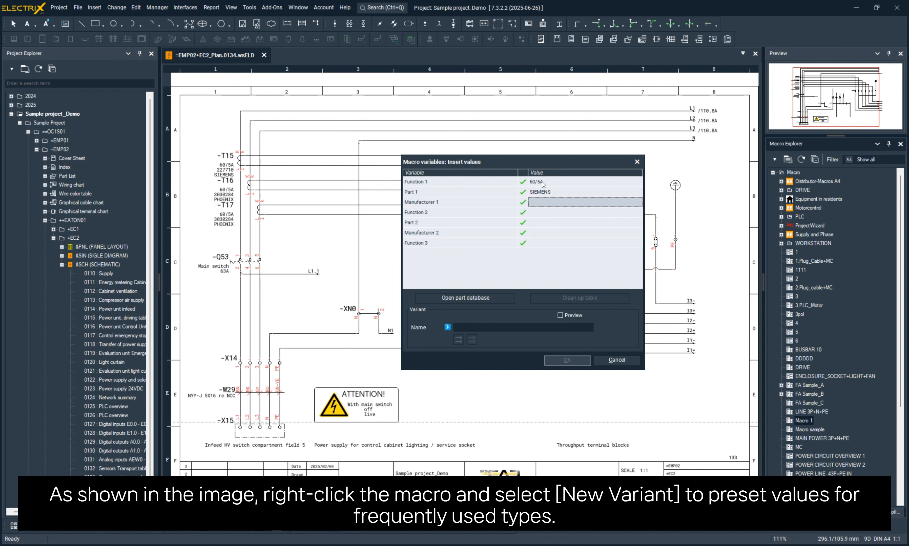
pyautogui.write('S')
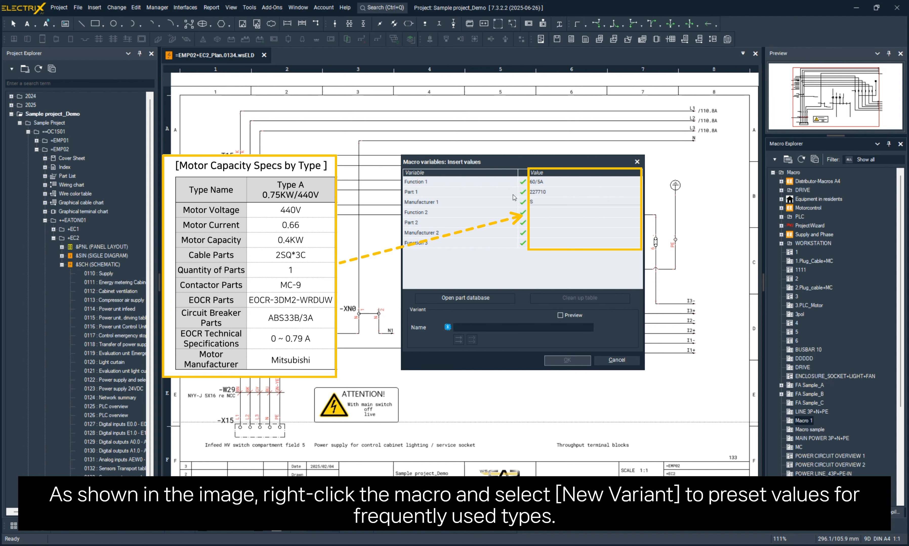
pyautogui.write('IEMENS')
pyautogui.press('Return')
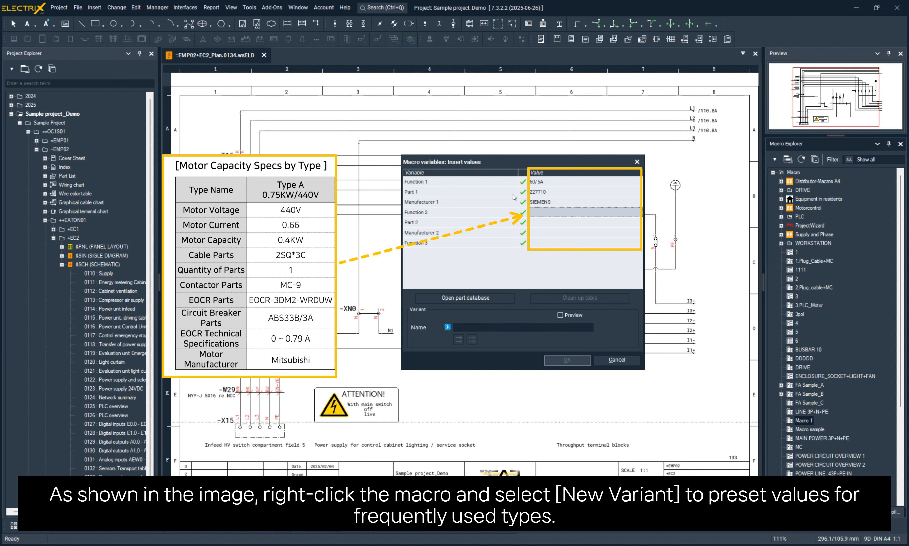
# - Set the variant's Function 2 and Function 3 to 60/5A and load part 0028404 from the part database as Part 2
pyautogui.write('60/10')
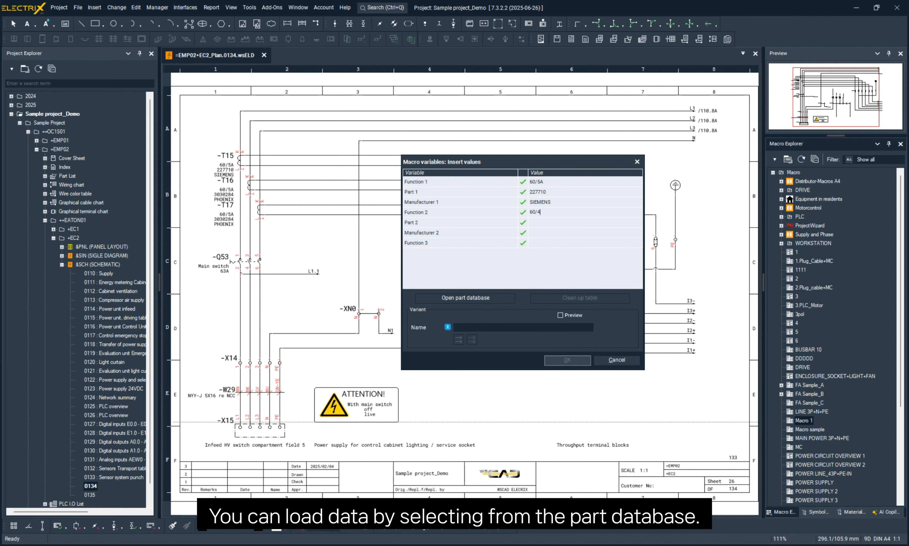
pyautogui.press('BackSpace')
pyautogui.write('5A')
pyautogui.press('Return')
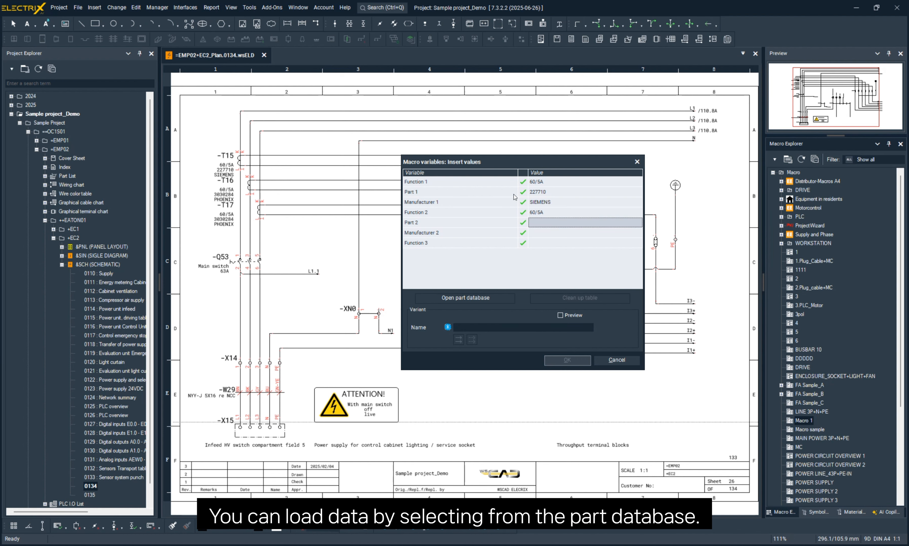
pyautogui.click(494, 299)
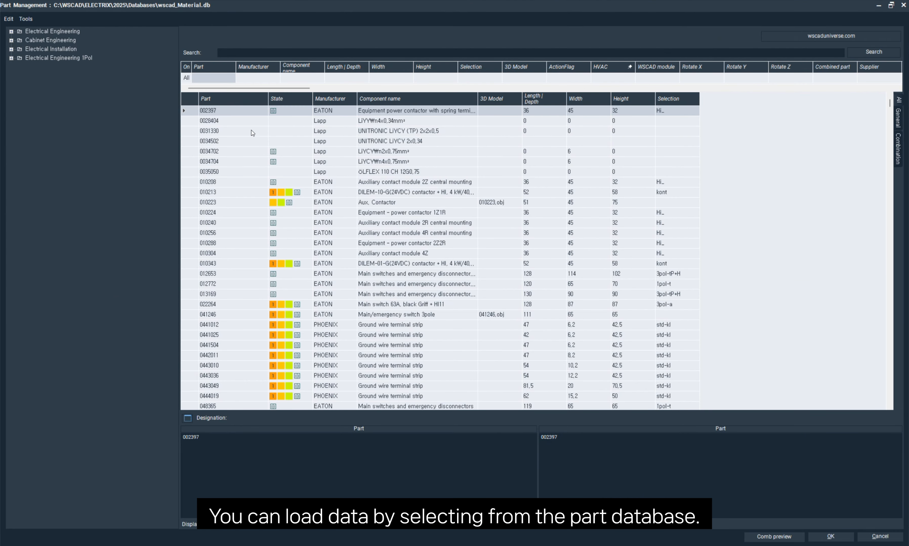
pyautogui.doubleClick(252, 119)
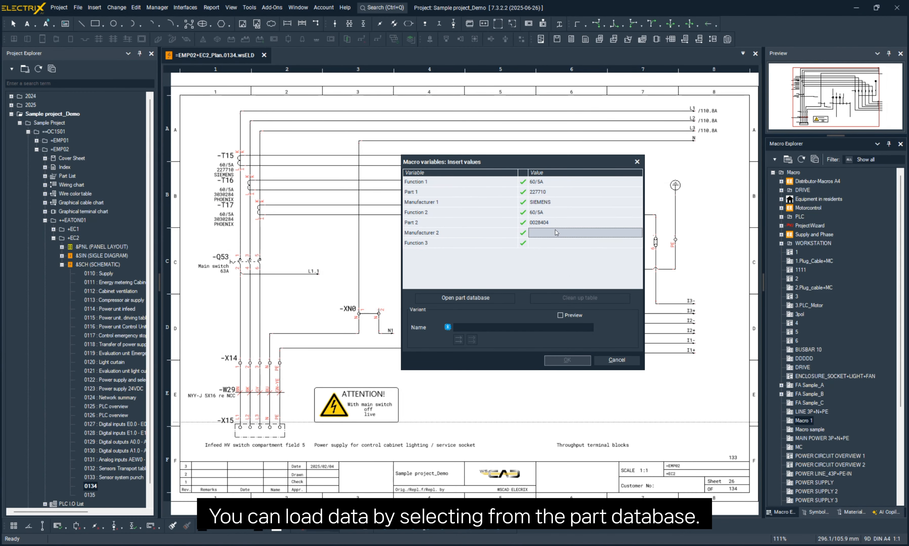
pyautogui.click(546, 243)
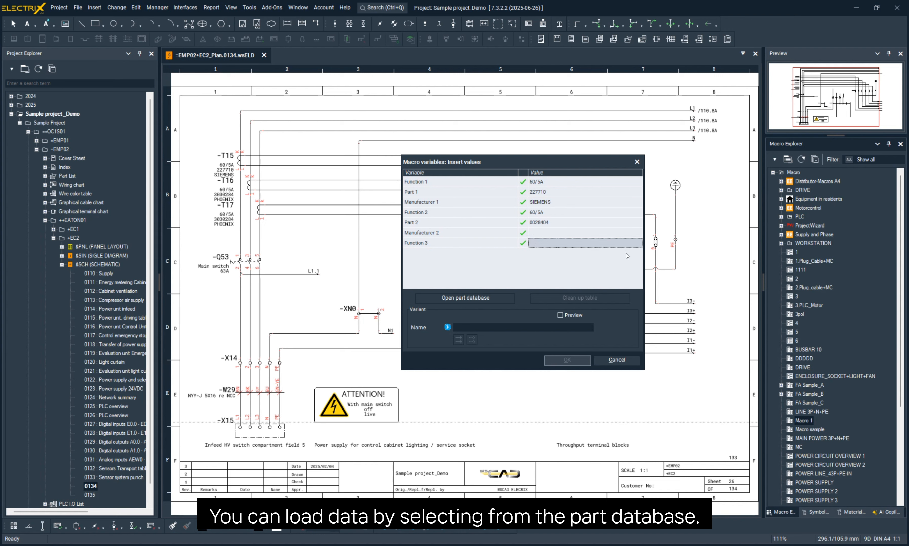
pyautogui.write('60/5A')
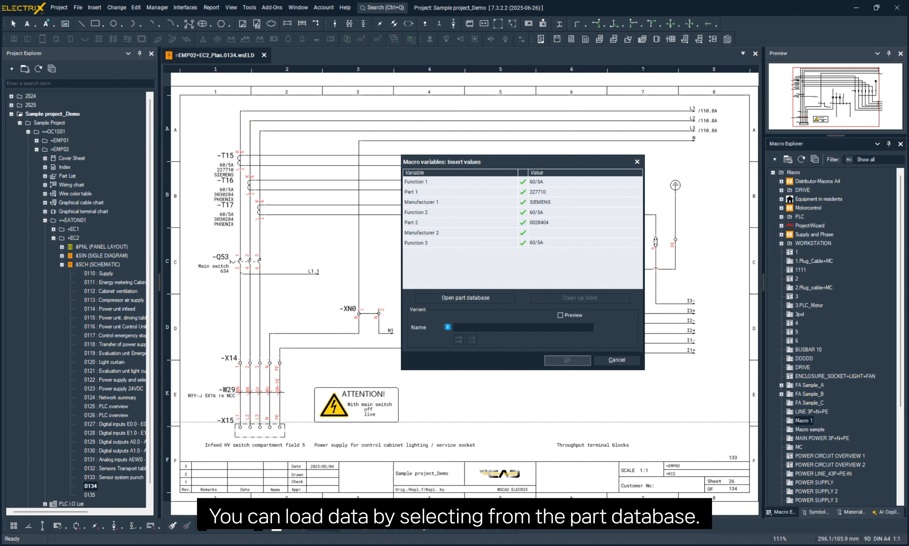
# - Name the variant 60/5A SIEMENS, turn on its preview and save it
pyautogui.click(517, 327)
pyautogui.write('60/A')
pyautogui.press('BackSpace')
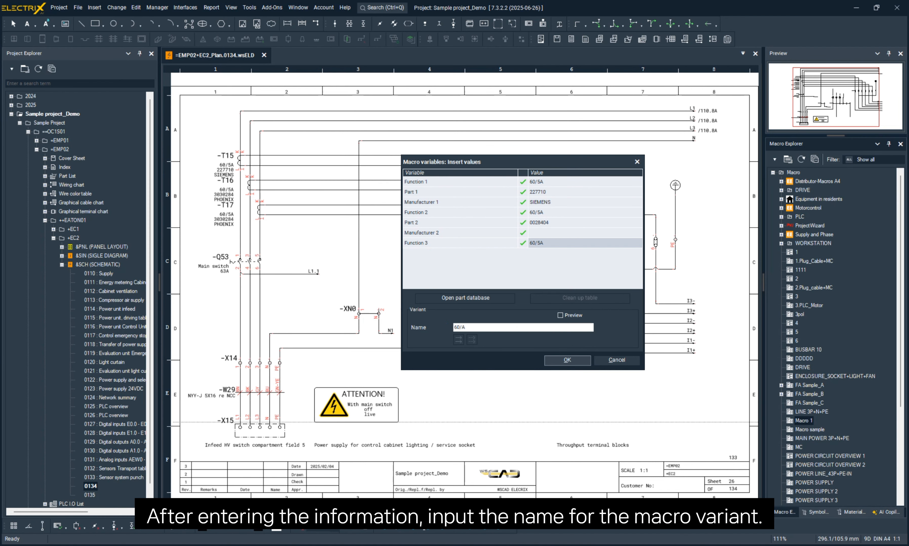
pyautogui.write('5A SIEMENS')
pyautogui.click(569, 316)
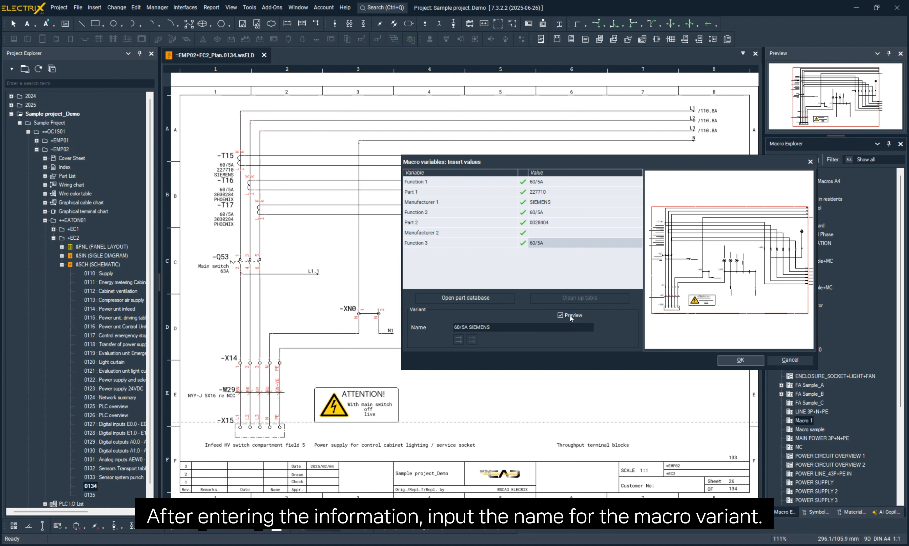
pyautogui.click(740, 360)
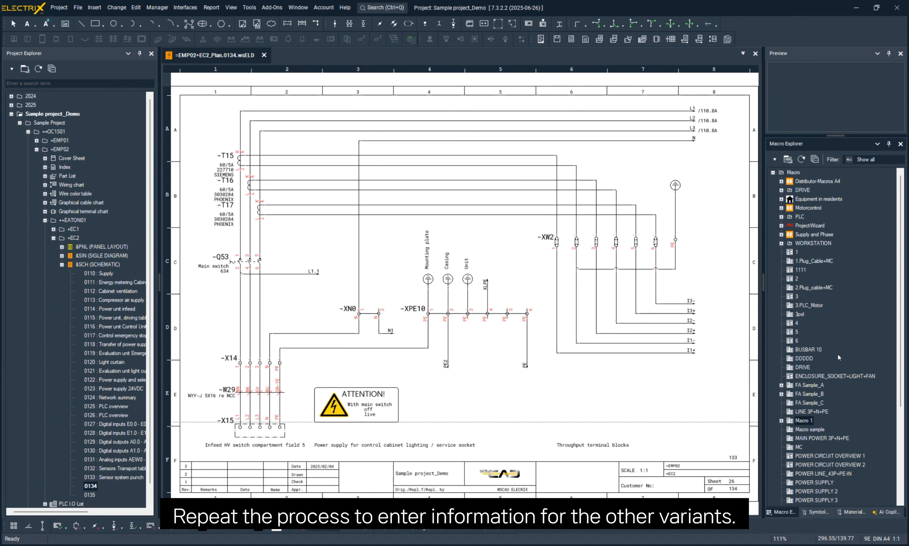
# - Start a second variant of Macro 1 with Function 1 as 30/5A, Part 1 as 123456 and Manufacturer 1 as SIEMENS
pyautogui.click(781, 421)
pyautogui.rightClick(810, 424)
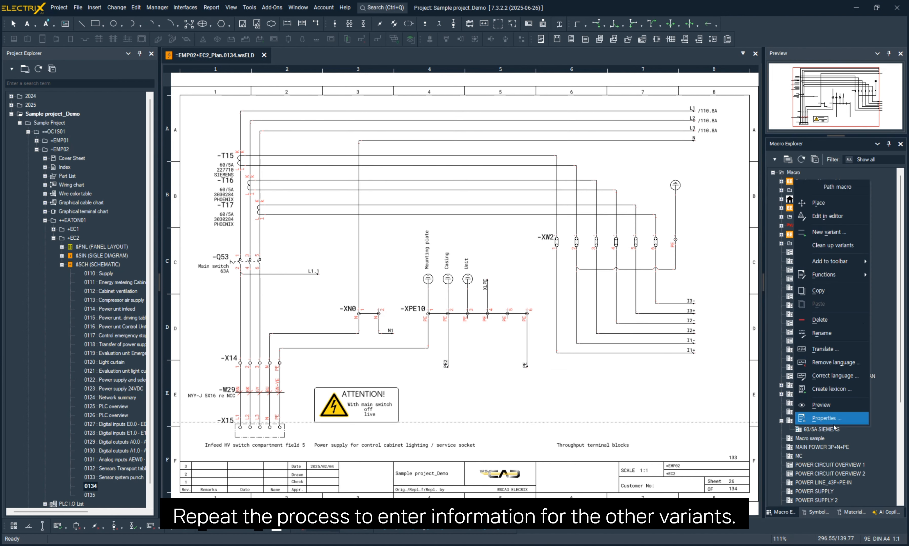
pyautogui.click(826, 232)
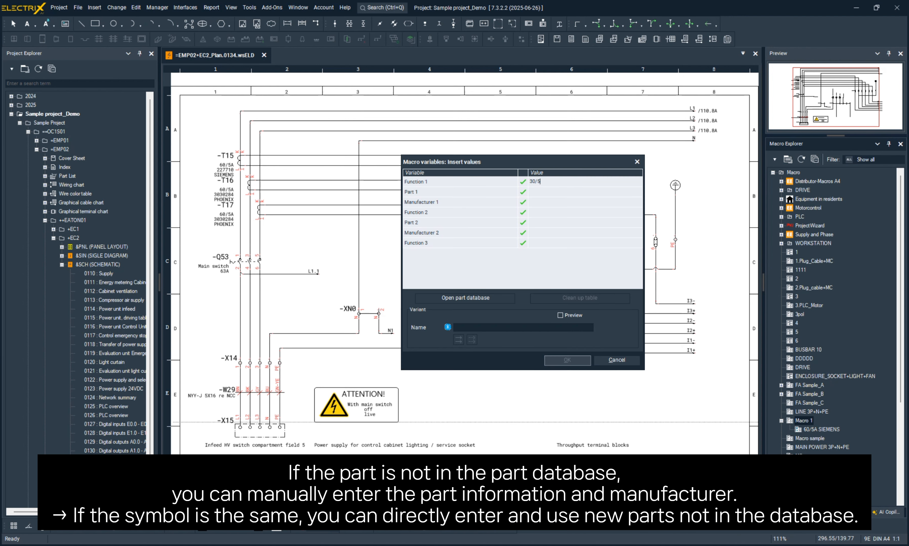
pyautogui.click(554, 189)
pyautogui.write('123456')
pyautogui.press('Return')
pyautogui.write('SIEMENS')
pyautogui.press('Return')
# - Set the second variant's Function 2 to 30/5A and Part 2 to 67890
pyautogui.write('3')
pyautogui.write('6789')
pyautogui.press('Return')
pyautogui.write('0')
pyautogui.press('Return')
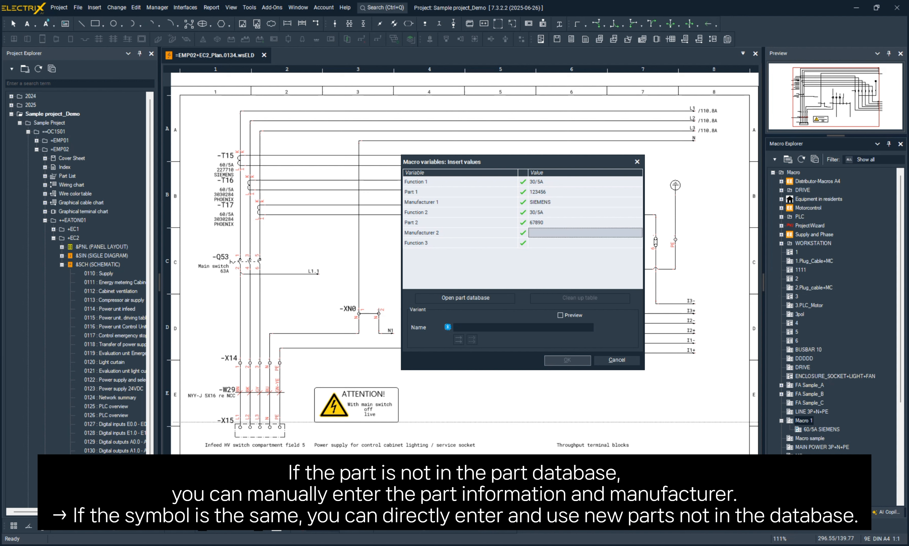
# - Set the second variant's Manufacturer 2 to PHOENIX and Function 3 to CT
pyautogui.write('PHON')
pyautogui.press('Return')
pyautogui.press('Up')
pyautogui.click(561, 233)
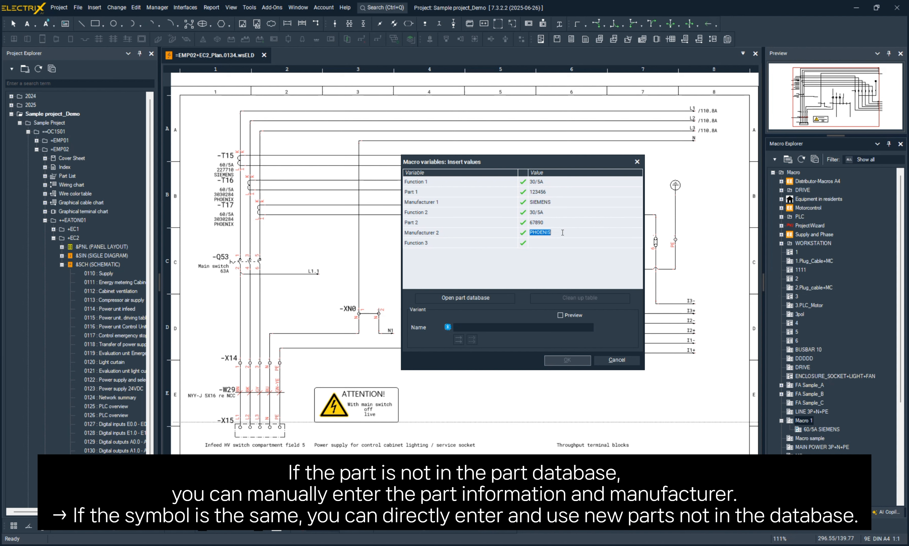
pyautogui.click(562, 232)
pyautogui.press('BackSpace')
pyautogui.write('XX')
pyautogui.press('Return')
pyautogui.press('Up')
pyautogui.click(562, 233)
pyautogui.press('BackSpace')
pyautogui.press('Return')
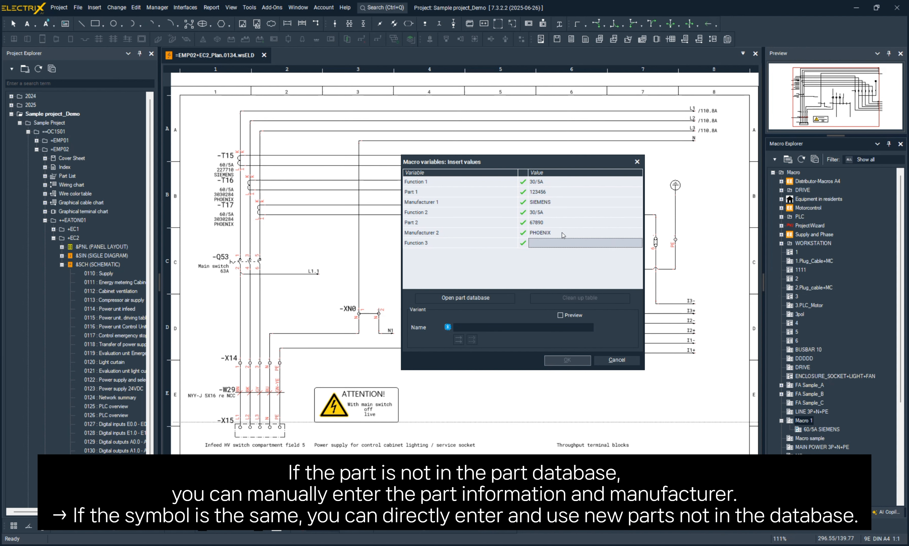
pyautogui.write('CT')
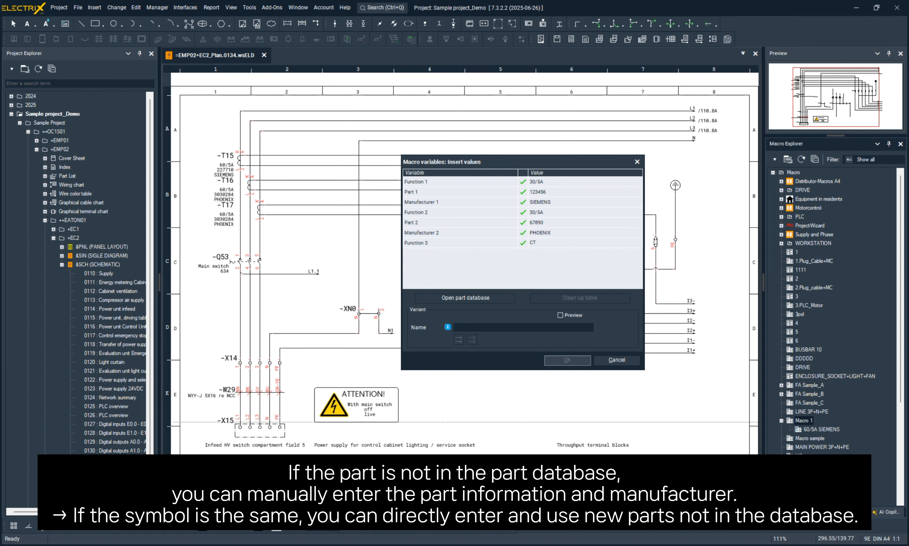
pyautogui.press('Return')
# - Name the second variant 30/5A SIEMENS and save it
pyautogui.click(476, 327)
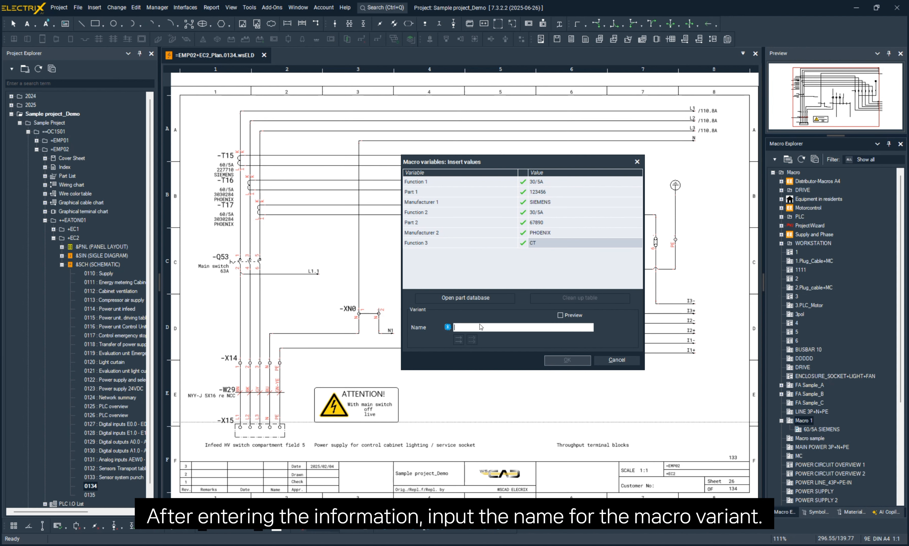
pyautogui.write('30/5A SIEMENS')
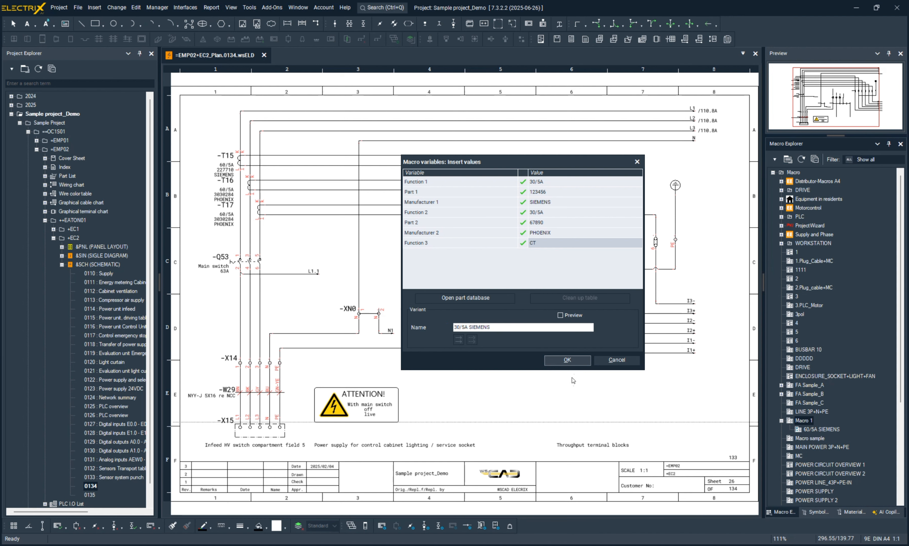
pyautogui.click(567, 361)
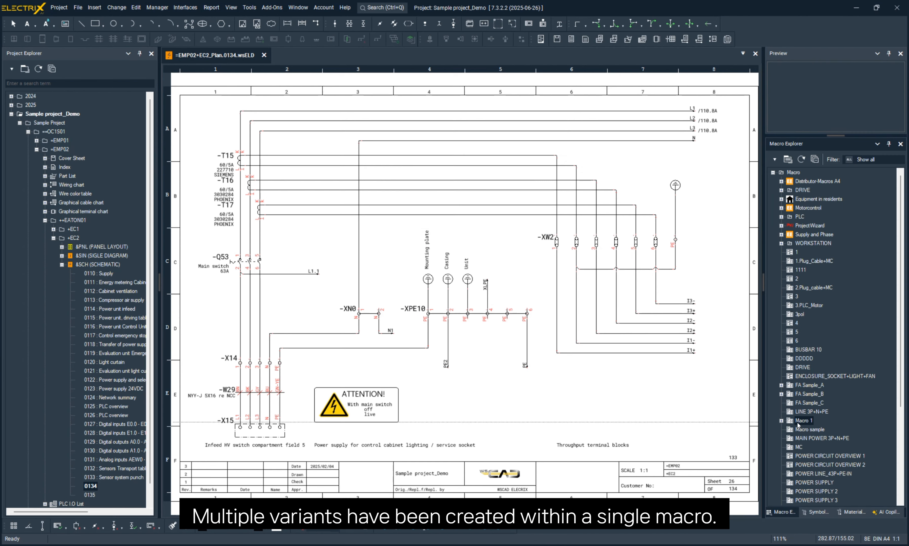
# - Expand the variants of Macro 1 and open the macro's design in the editor
pyautogui.doubleClick(810, 421)
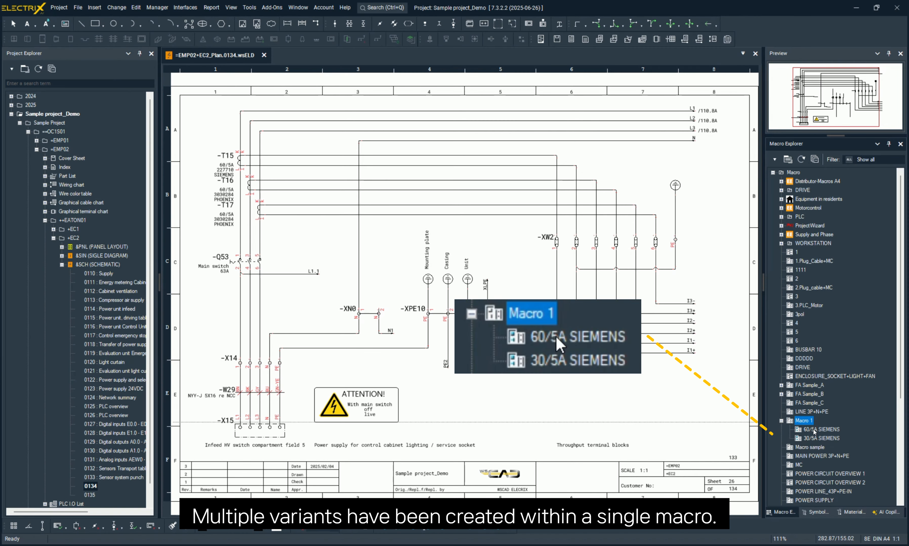
pyautogui.rightClick(795, 424)
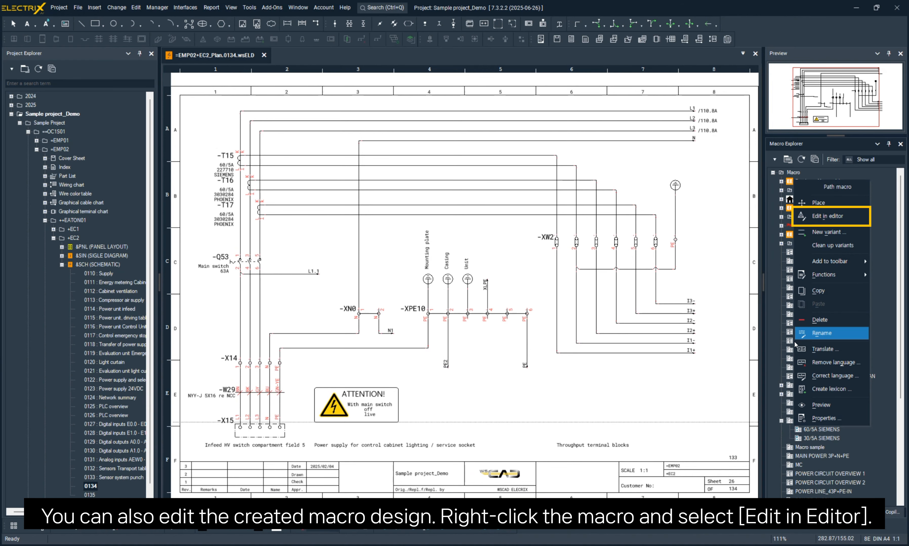
pyautogui.click(829, 217)
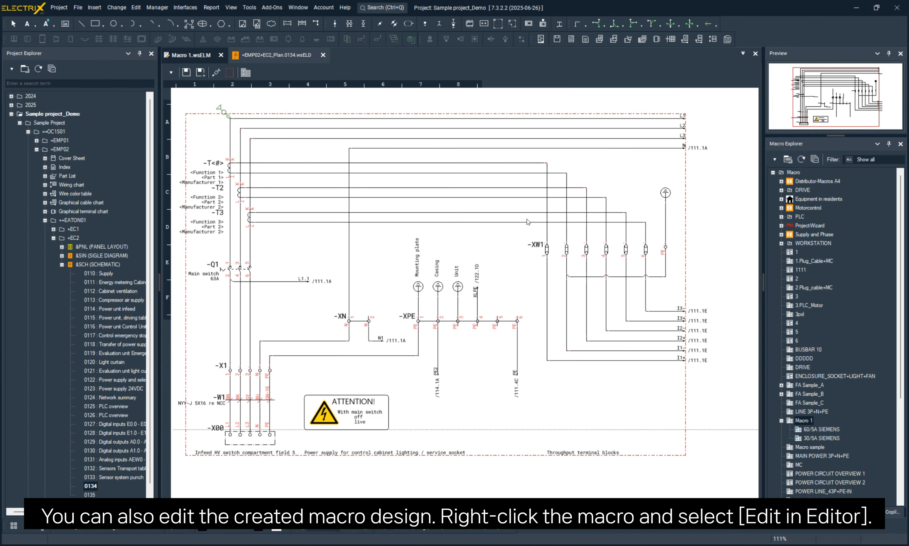
pyautogui.scroll(3, 437, 302)
pyautogui.scroll(-5, 487, 254)
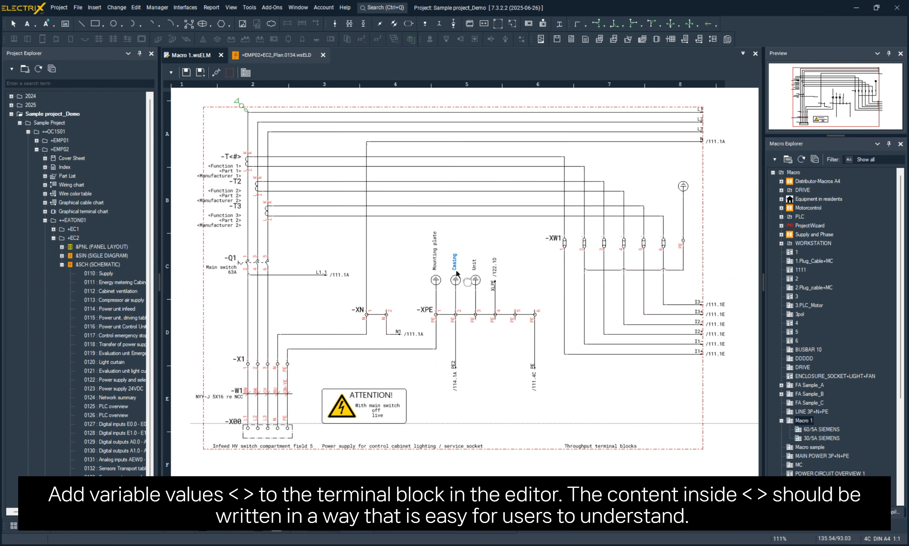
# - In the properties of main switch -Q1, set the part to <1> and the manufacturer to <2>
pyautogui.scroll(2, 306, 369)
pyautogui.doubleClick(275, 113)
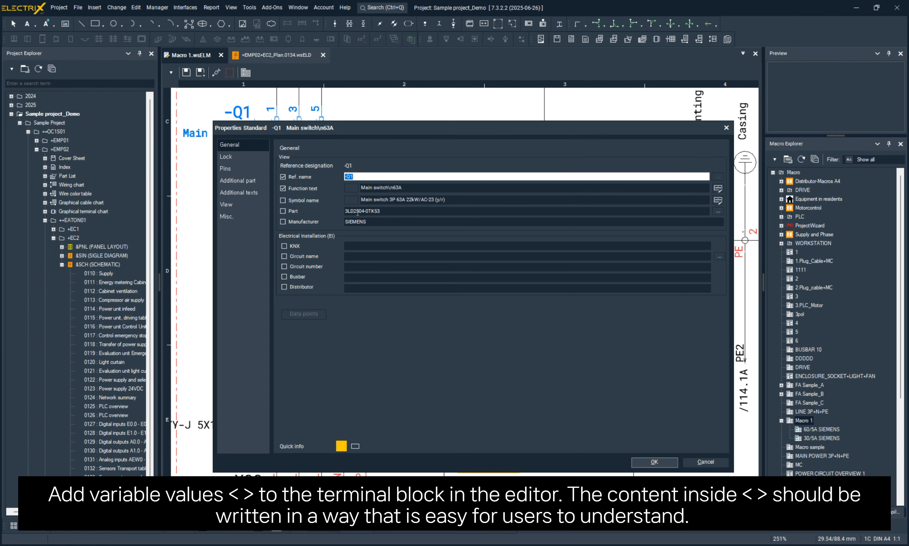
pyautogui.moveTo(383, 211); pyautogui.dragTo(324, 211)
pyautogui.write('<1>')
pyautogui.press('Tab')
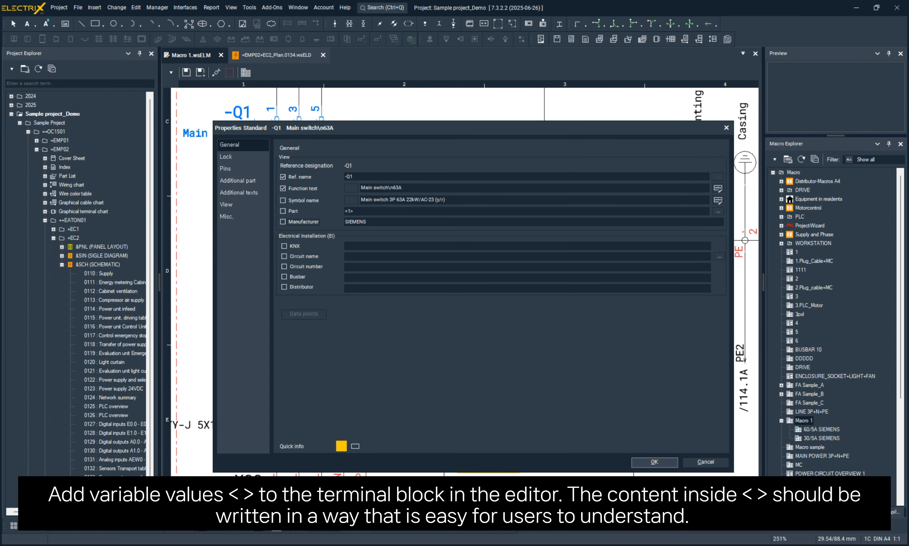
pyautogui.doubleClick(380, 220)
pyautogui.write('<2>')
# - Set the function text of -Q1 to <F>, then save and close Macro 1
pyautogui.moveTo(405, 188); pyautogui.dragTo(336, 189)
pyautogui.write('<F>')
pyautogui.click(654, 462)
pyautogui.scroll(-3, 388, 251)
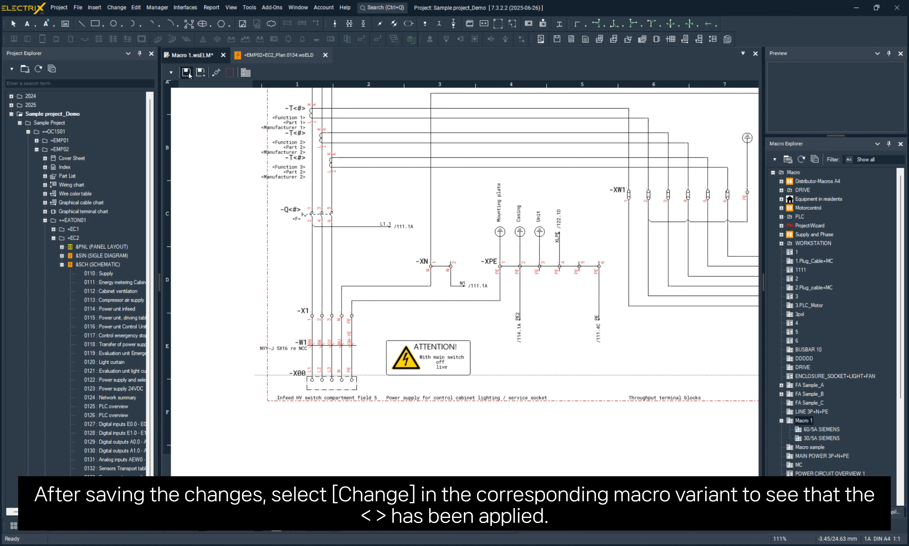
pyautogui.click(187, 72)
pyautogui.click(222, 55)
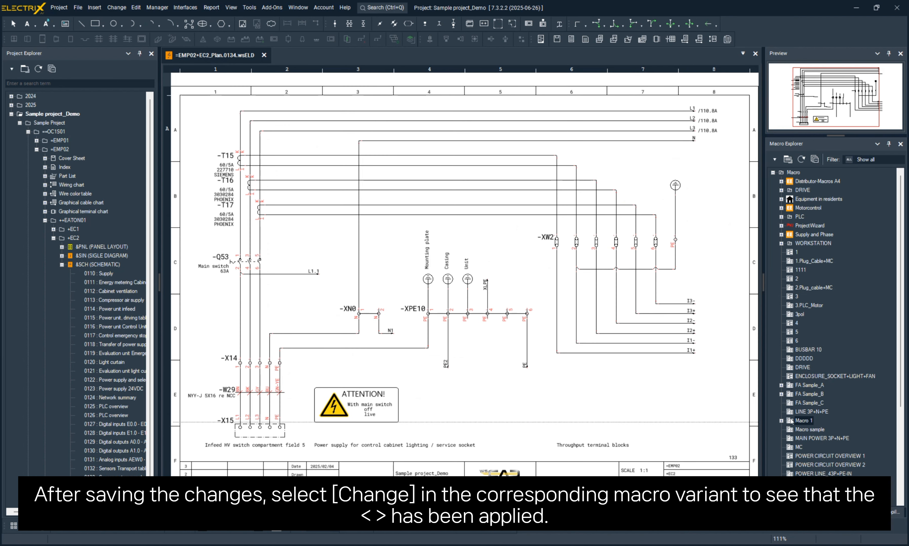
# - Edit the 60/5A SIEMENS variant, setting variable F to 1, variable 1 to 2 and variable 2 to 3
pyautogui.rightClick(811, 429)
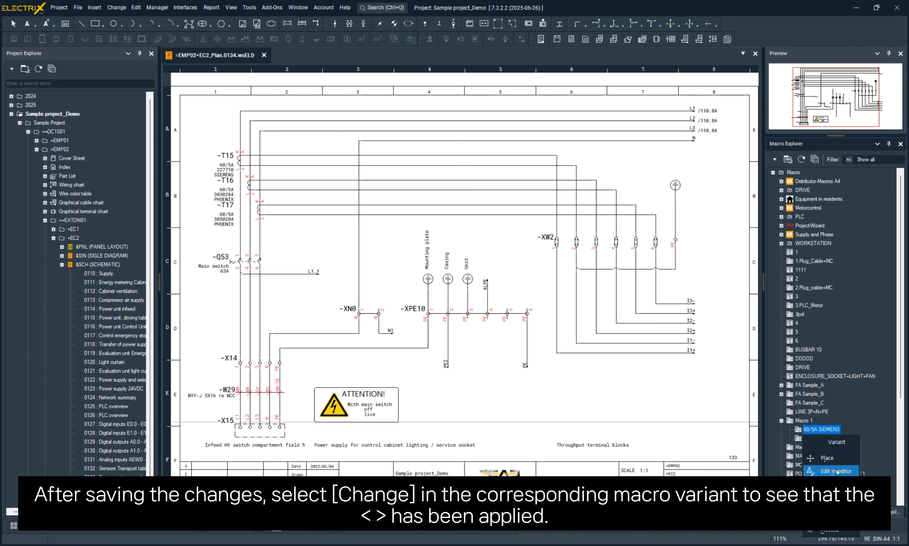
pyautogui.click(830, 485)
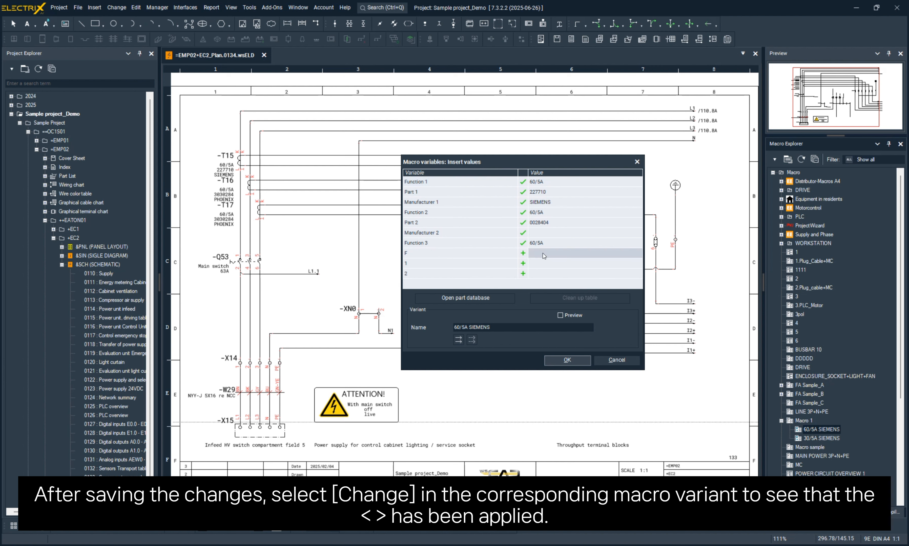
pyautogui.click(572, 257)
pyautogui.write('1')
pyautogui.press('Return')
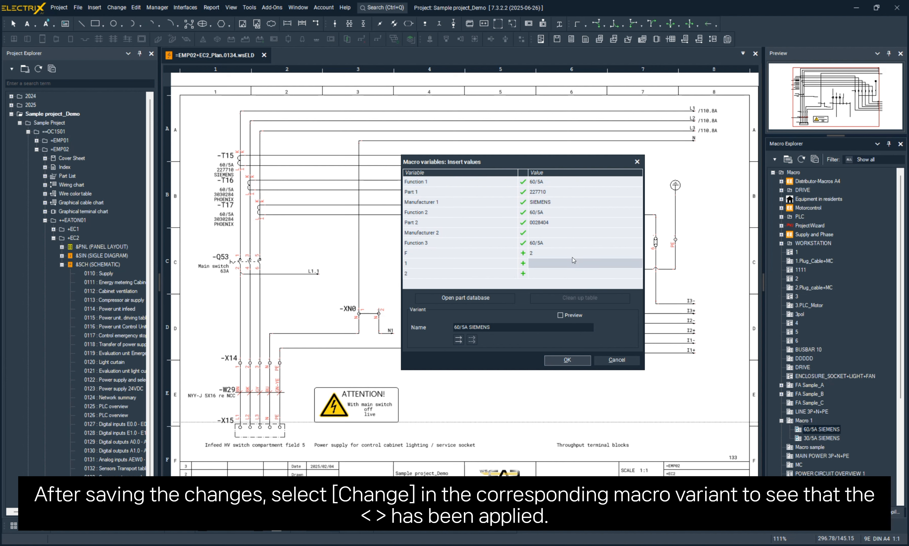
pyautogui.write('2')
pyautogui.press('Return')
pyautogui.write('3')
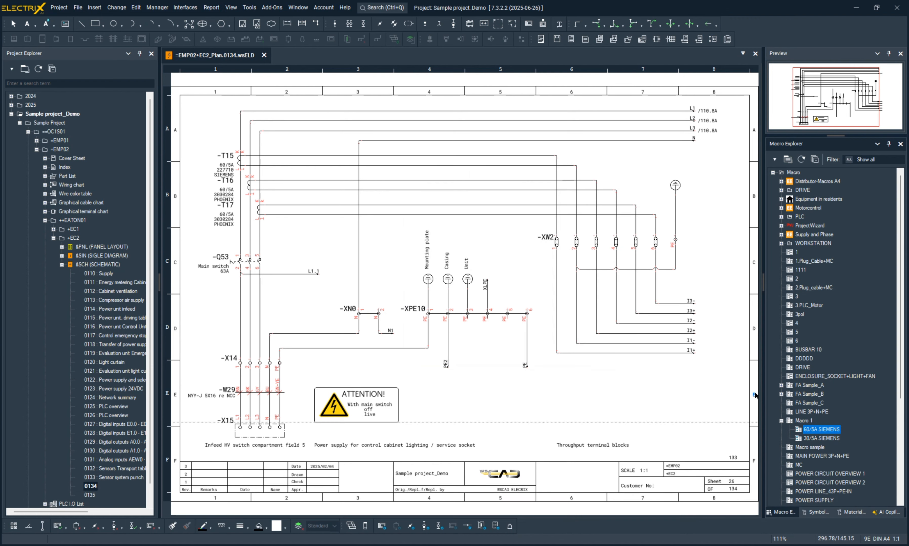
pyautogui.click(808, 431)
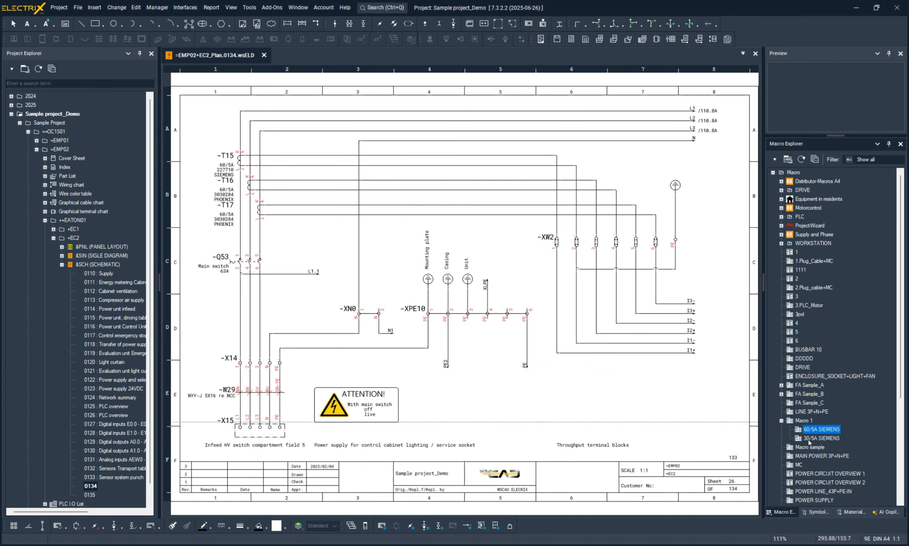
pyautogui.rightClick(808, 440)
pyautogui.click(662, 374)
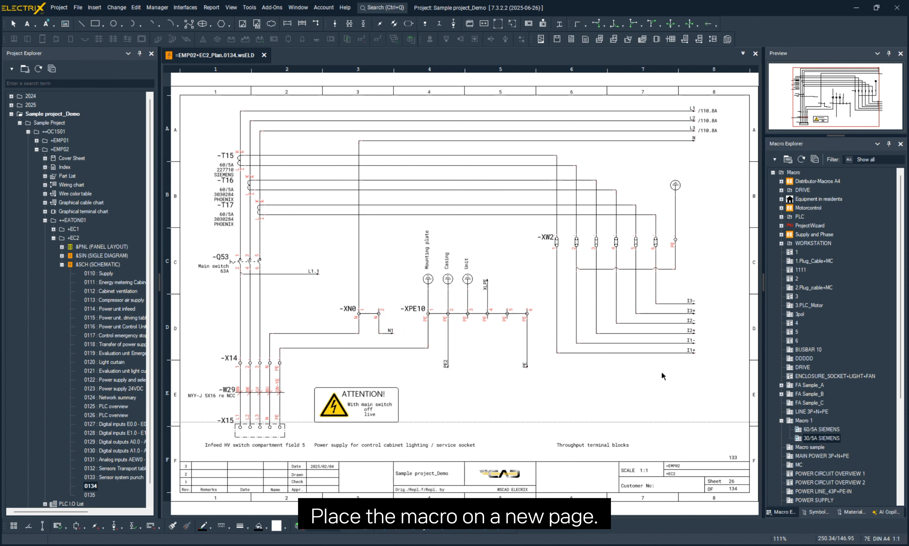
# - Open page 0135 and place the 60/5A SIEMENS variant of Macro 1 on it
pyautogui.click(92, 495)
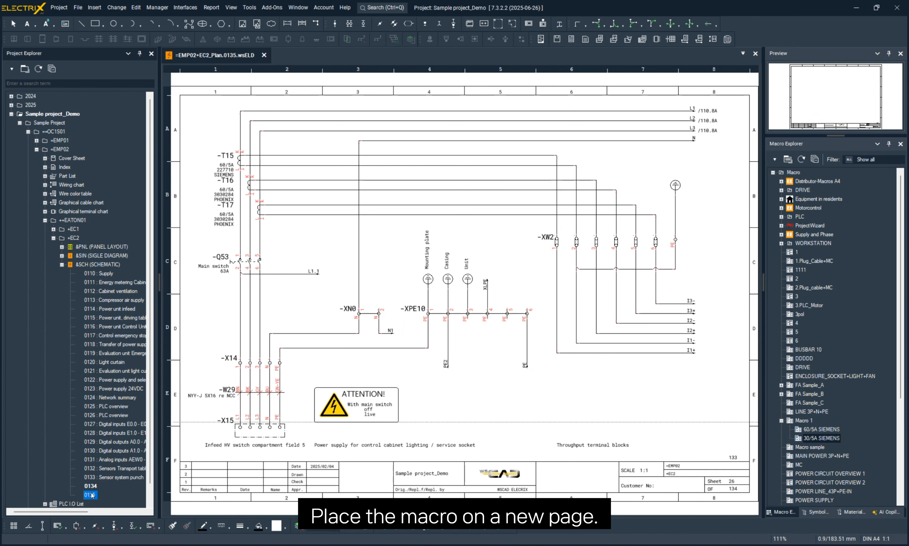
pyautogui.moveTo(814, 430); pyautogui.dragTo(497, 276)
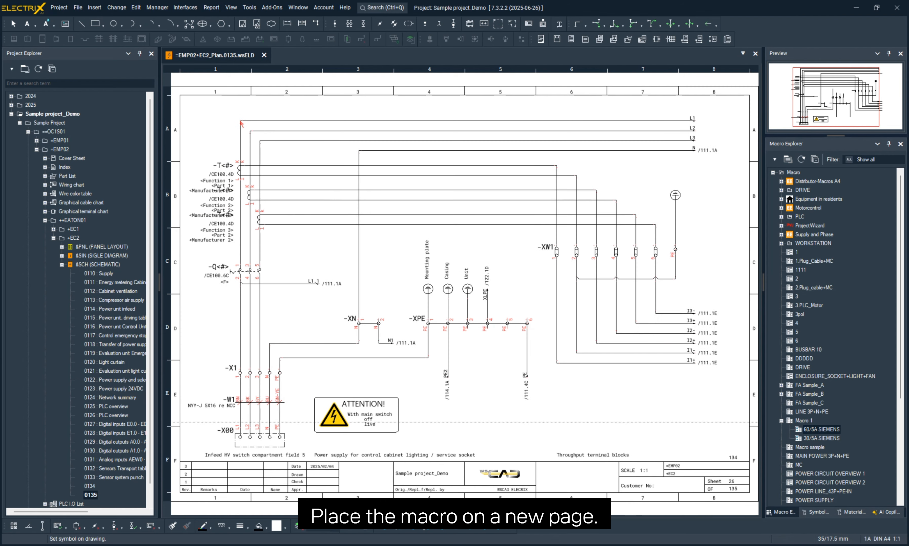
pyautogui.click(241, 124)
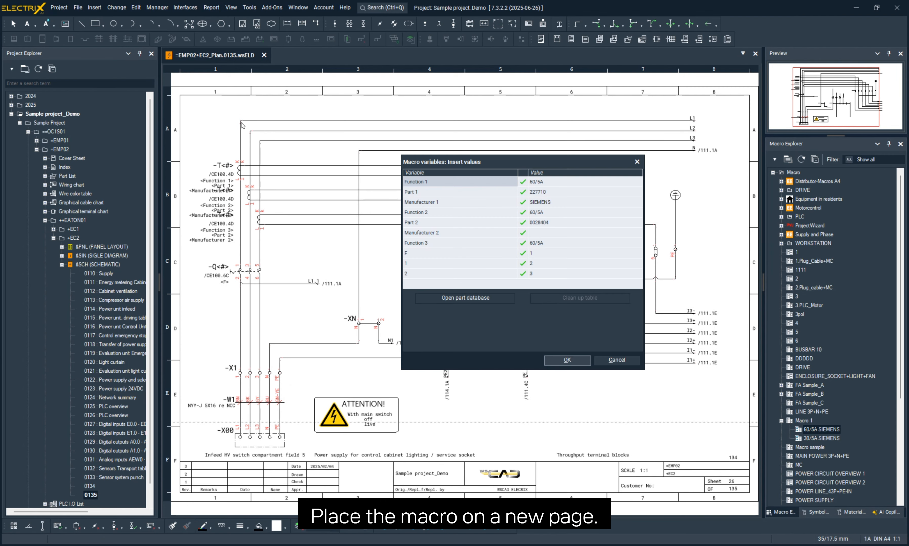
# - Set variable F to 100 and variable 1 to 200 for this placement and confirm the values
pyautogui.click(541, 253)
pyautogui.write('10')
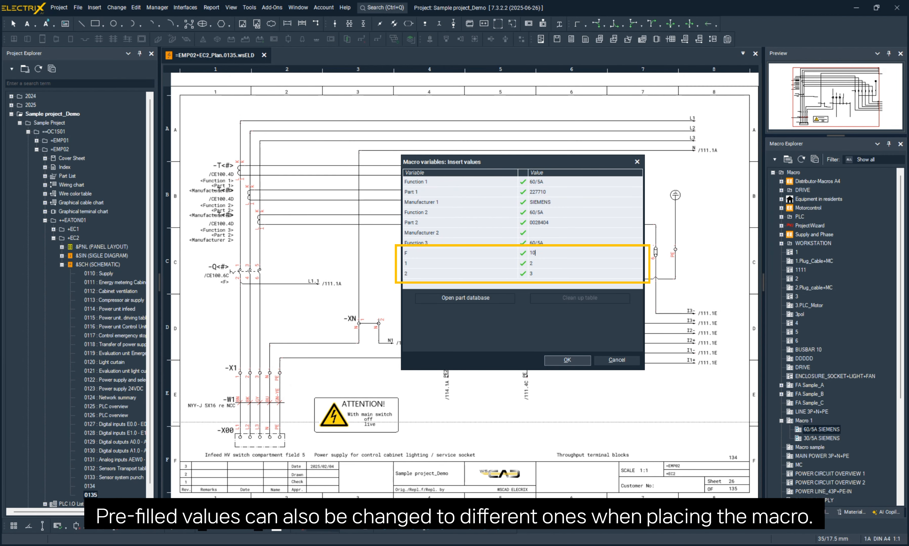
pyautogui.write('0')
pyautogui.press('Tab')
pyautogui.write('200')
pyautogui.press('Tab')
pyautogui.click(580, 362)
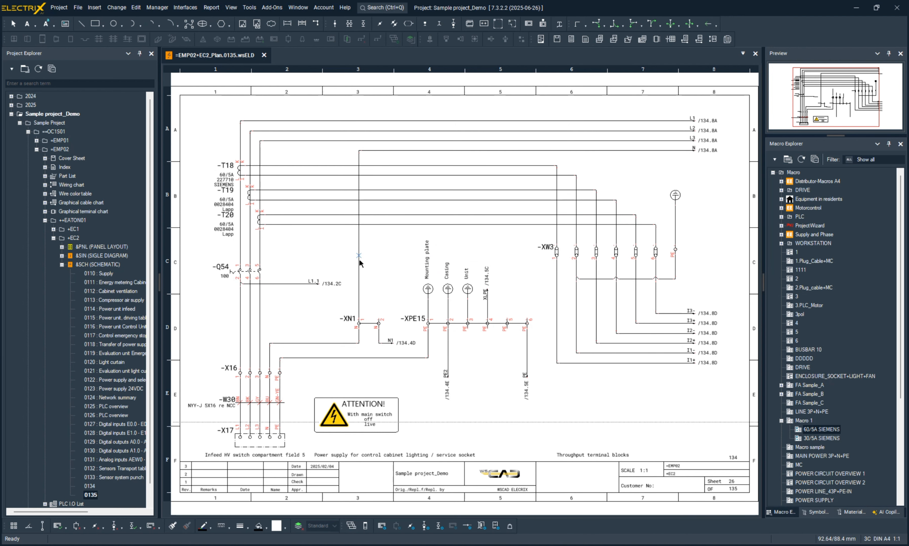
# - Swap the placed macro for the 30/5A SIEMENS variant of Macro 1, keeping vacant terminals
pyautogui.rightClick(236, 166)
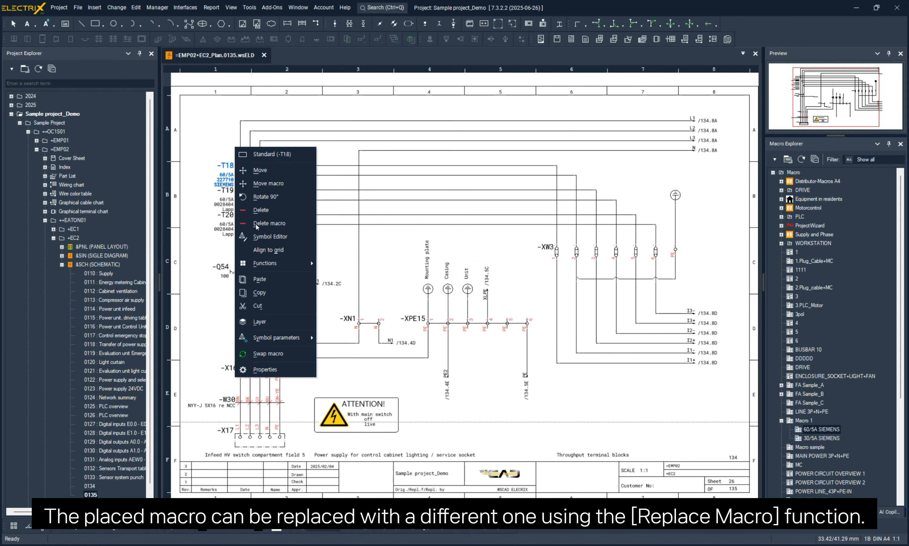
pyautogui.click(274, 350)
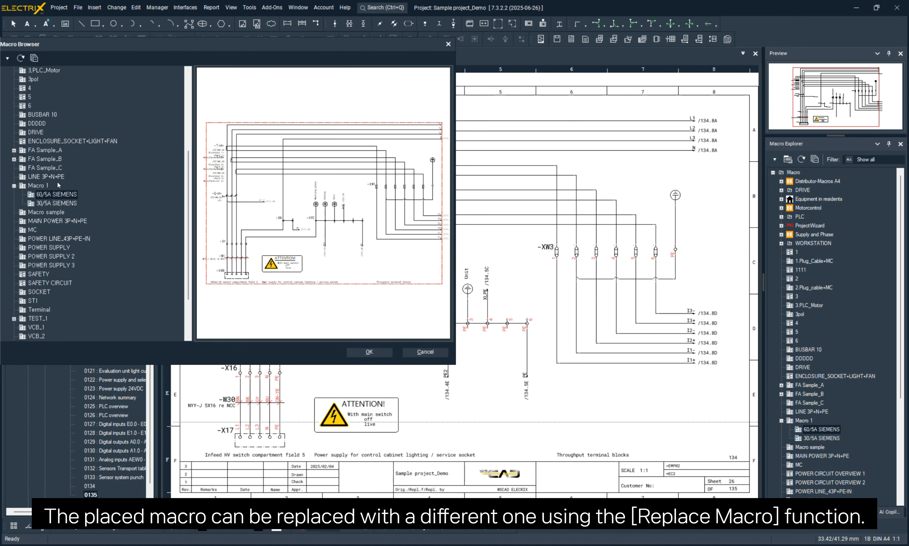
pyautogui.doubleClick(61, 195)
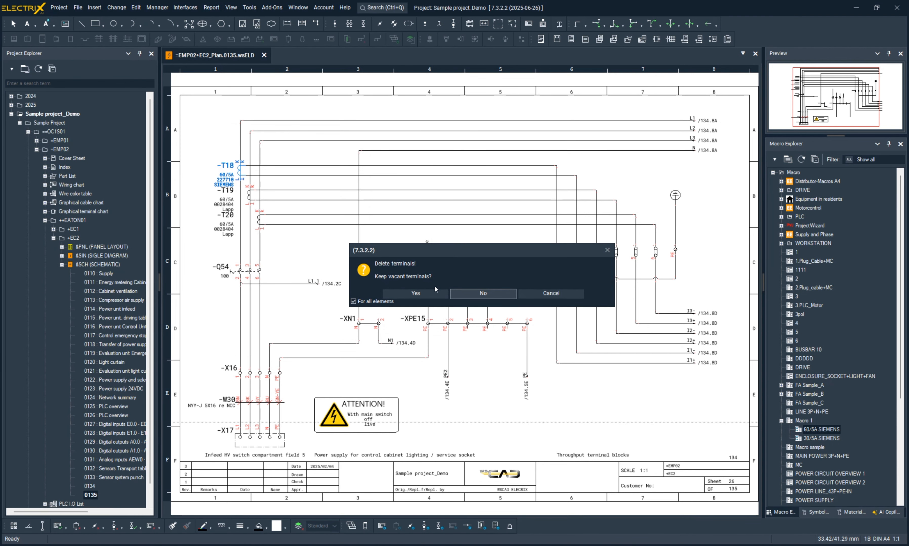
pyautogui.click(427, 293)
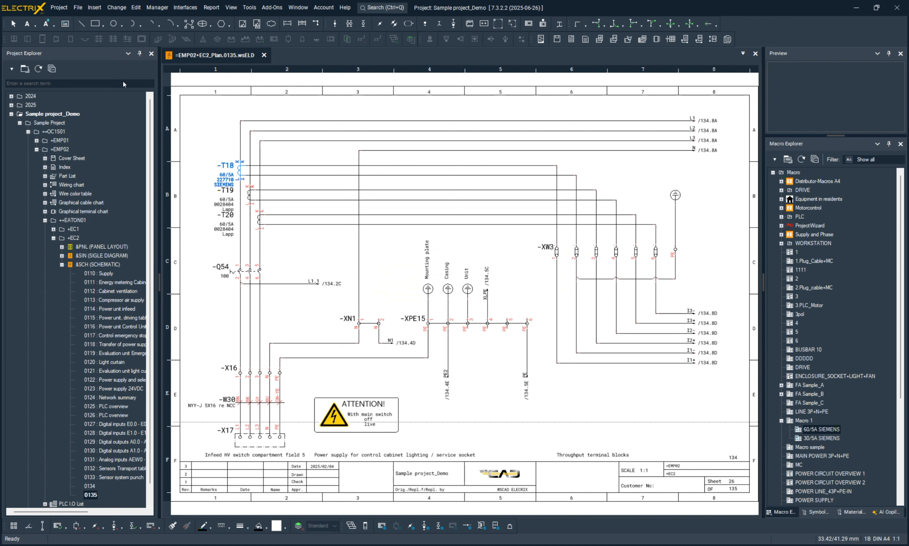
# - Fill in the swapped macro's variables with F as 300, 1 as 400 and 2 as 500, and confirm
pyautogui.click(545, 253)
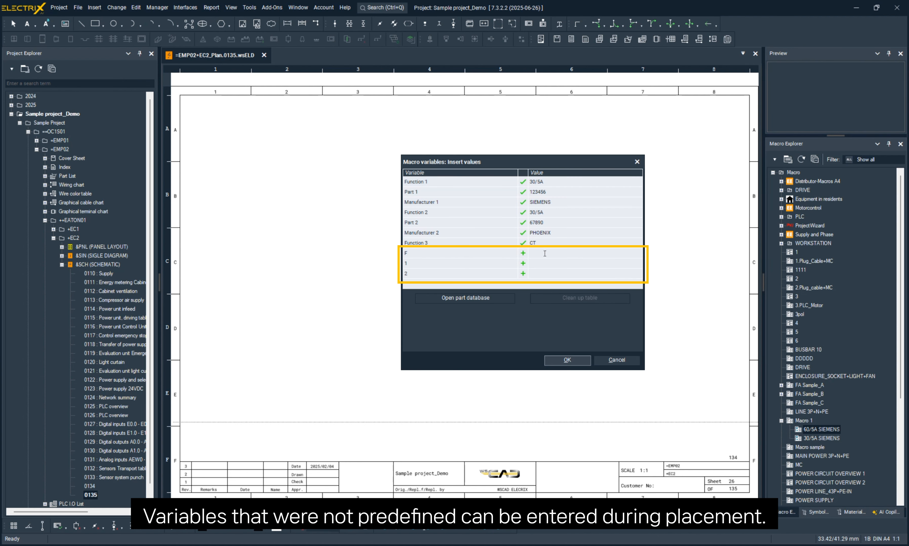
pyautogui.write('300')
pyautogui.press('Return')
pyautogui.write('400')
pyautogui.press('Return')
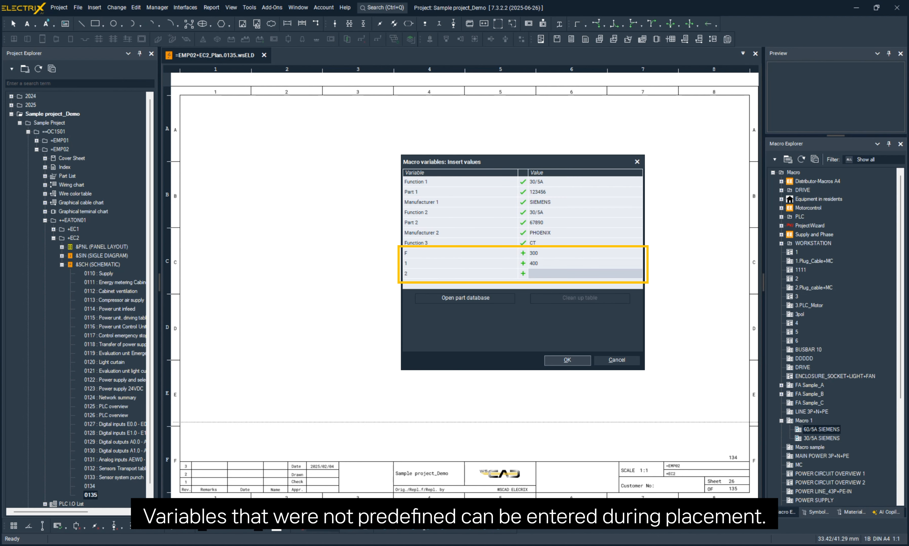
pyautogui.write('500')
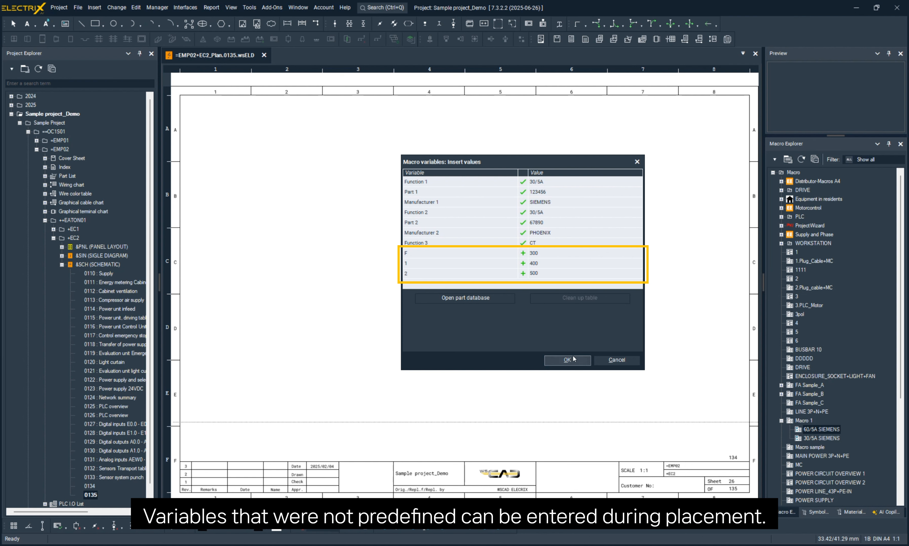
pyautogui.click(567, 360)
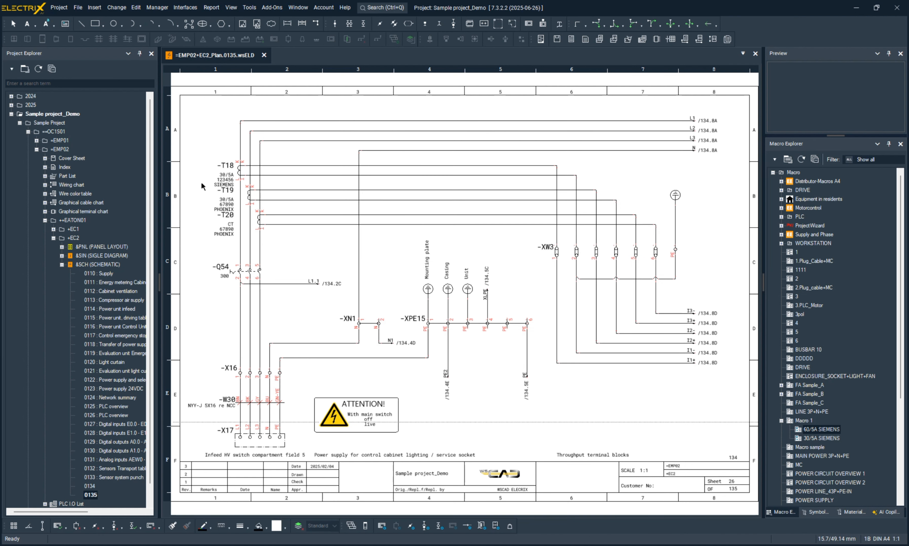
# - Check the swapped macro's transformer labels and the function text, part and manufacturer in the properties of main switch -Q54
pyautogui.scroll(5, 202, 182)
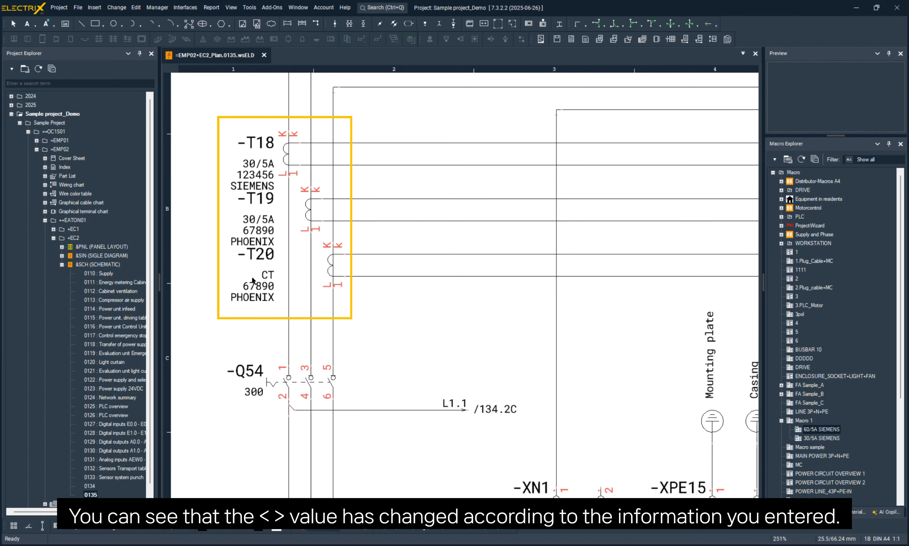
pyautogui.scroll(-4, 252, 278)
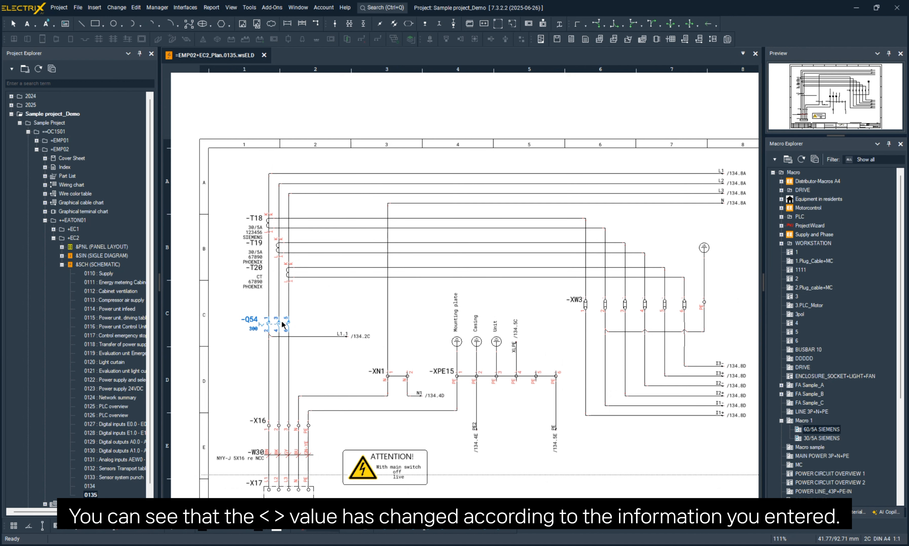
pyautogui.doubleClick(283, 324)
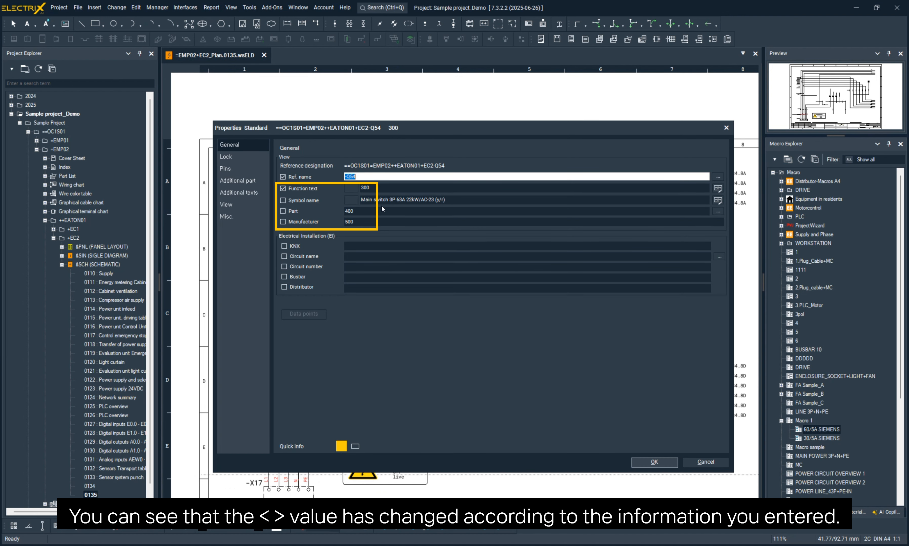
pyautogui.click(653, 463)
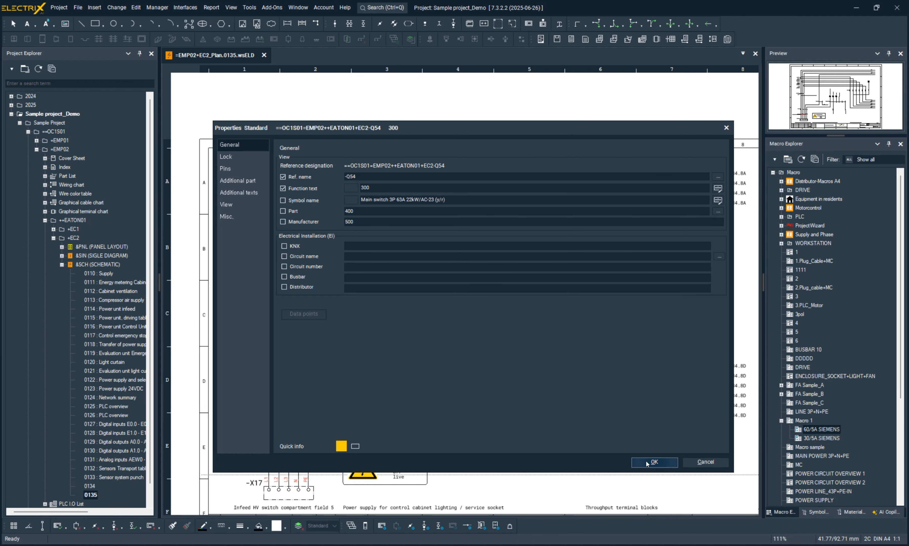